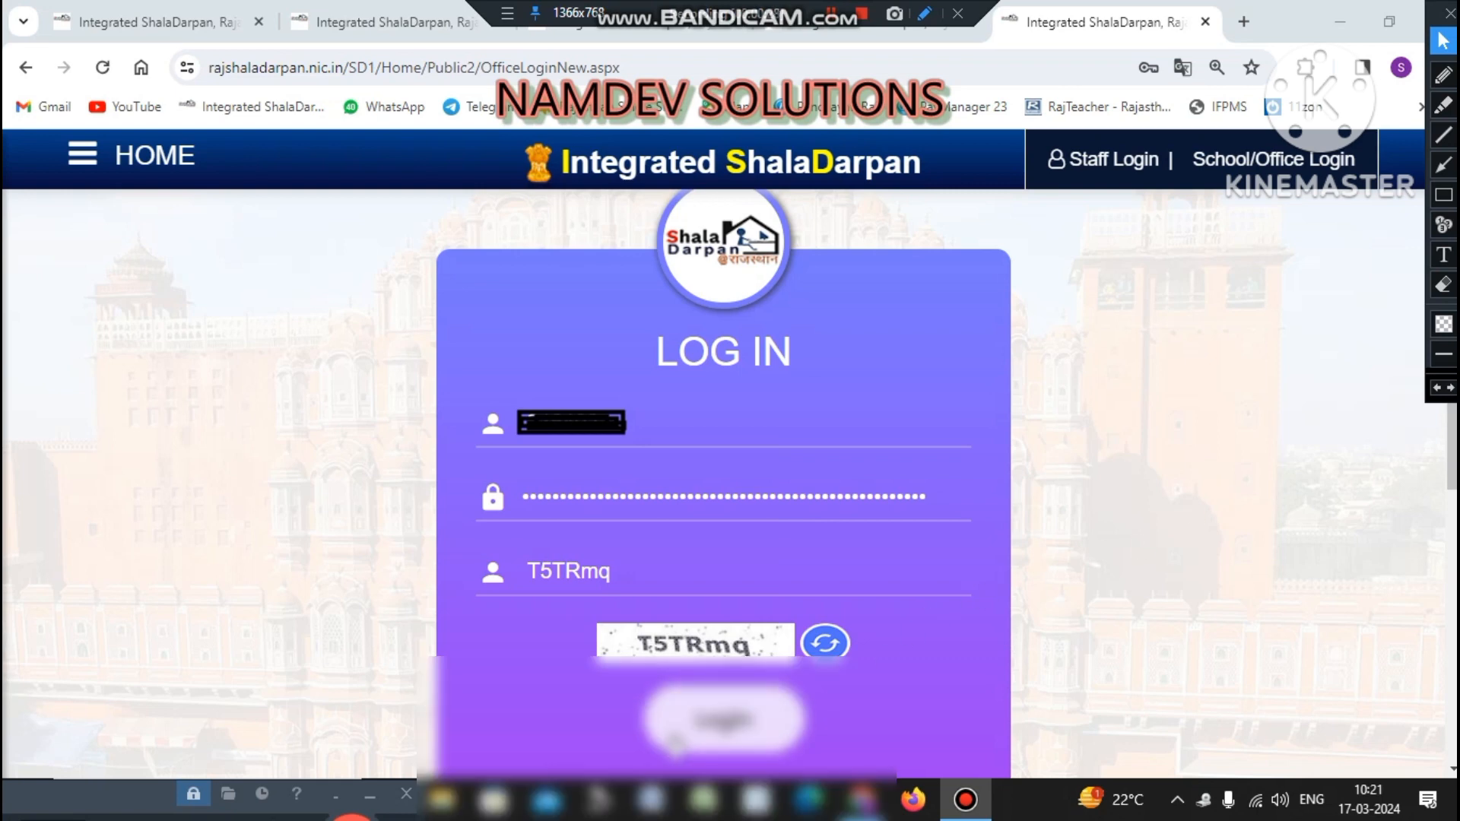
Step: Try to log in with the filled-in credentials and draw a red arrow pointing at the alert message
left_click(700, 733)
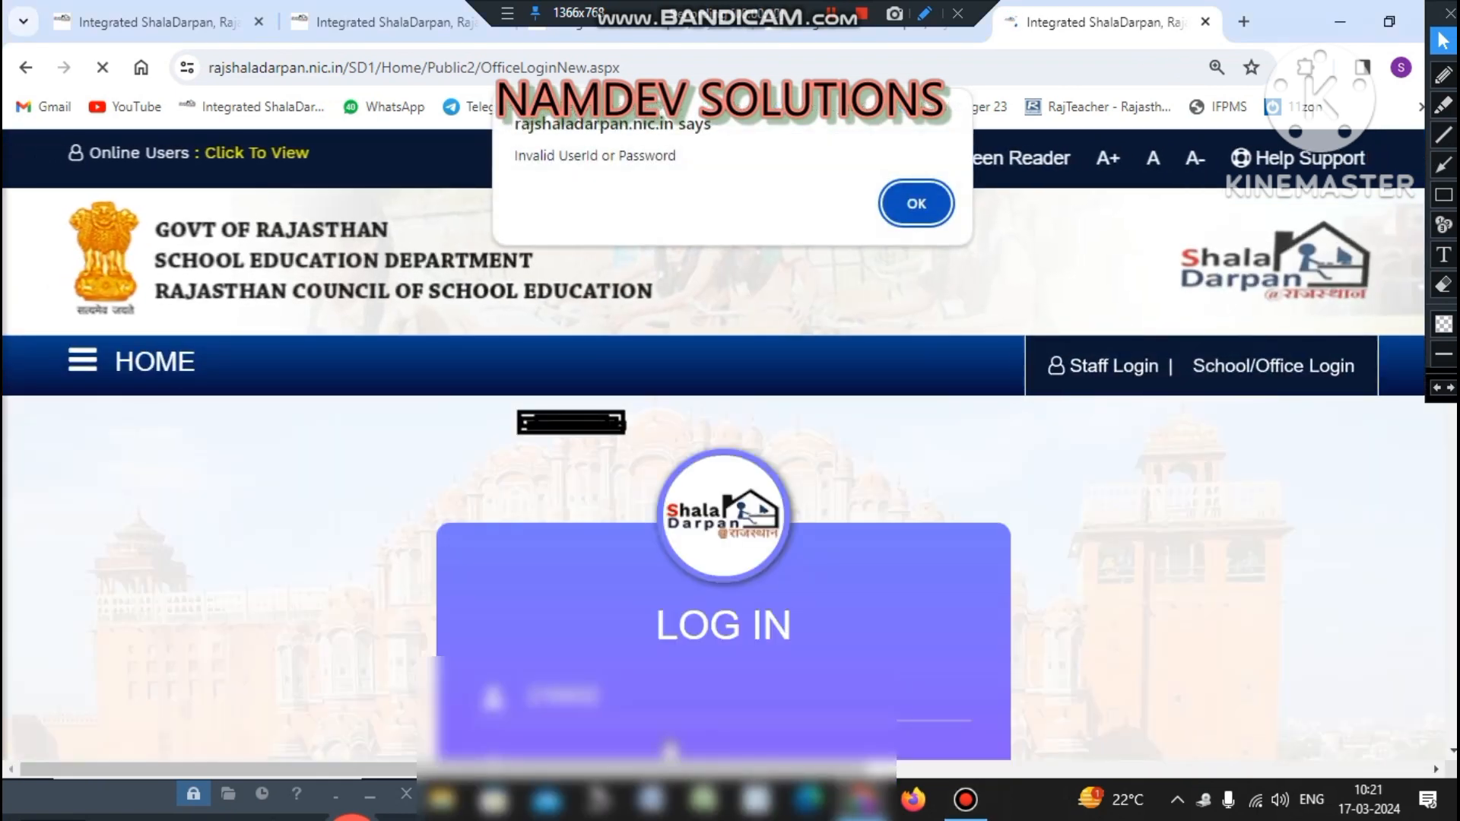
left_click(1443, 165)
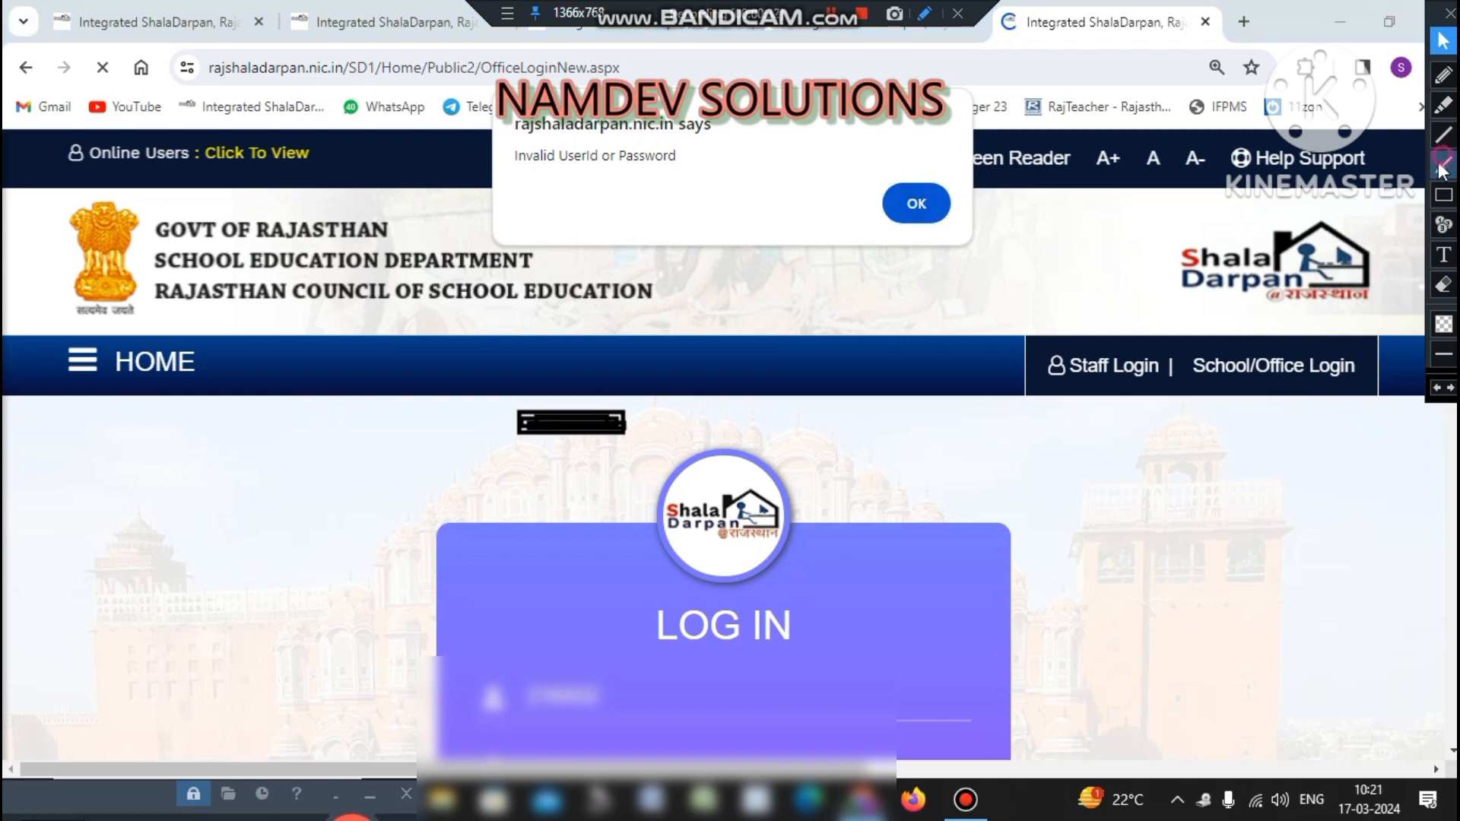
left_click_drag(791, 112, 719, 143)
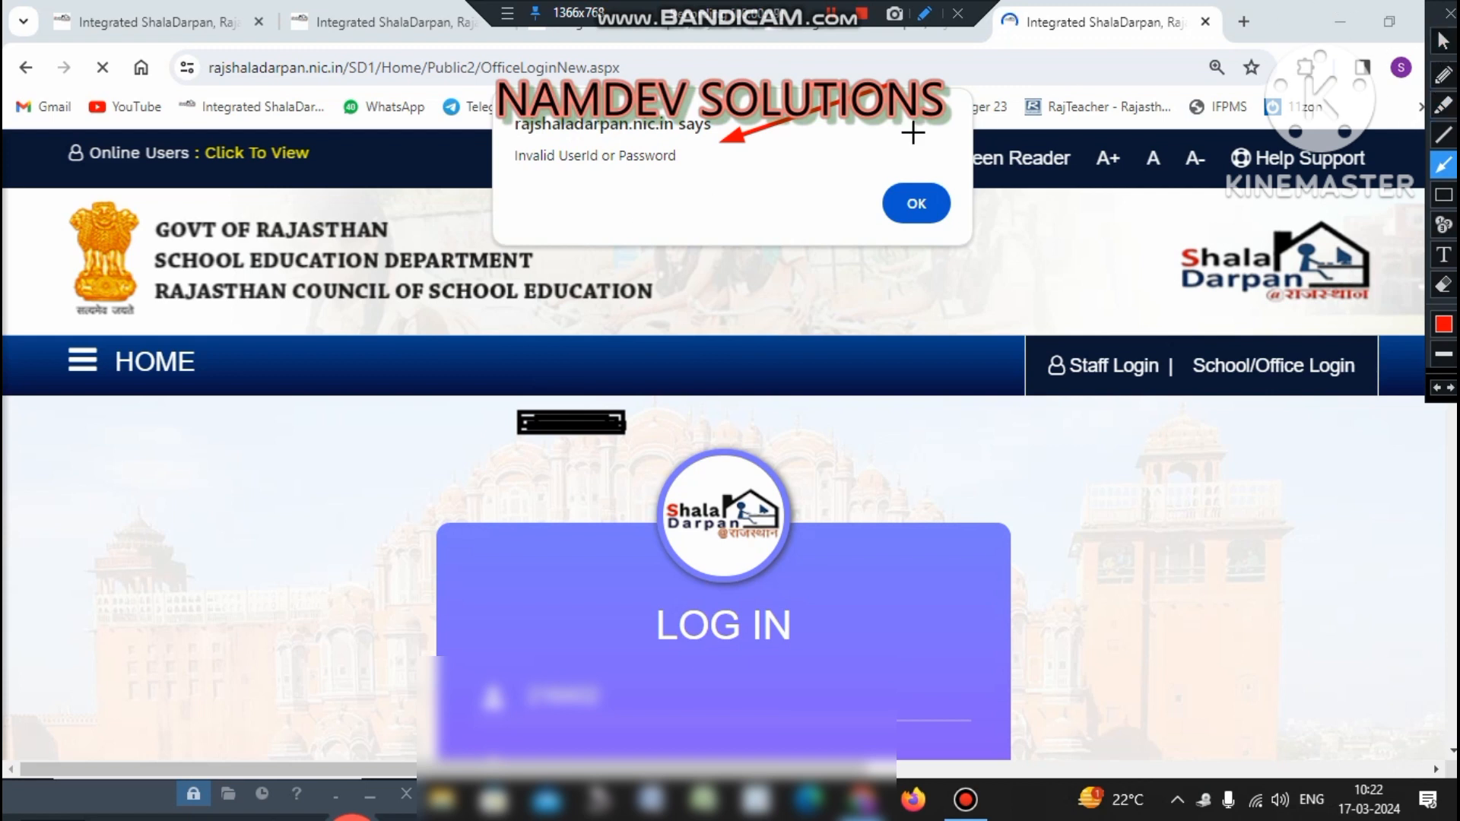
left_click(1443, 41)
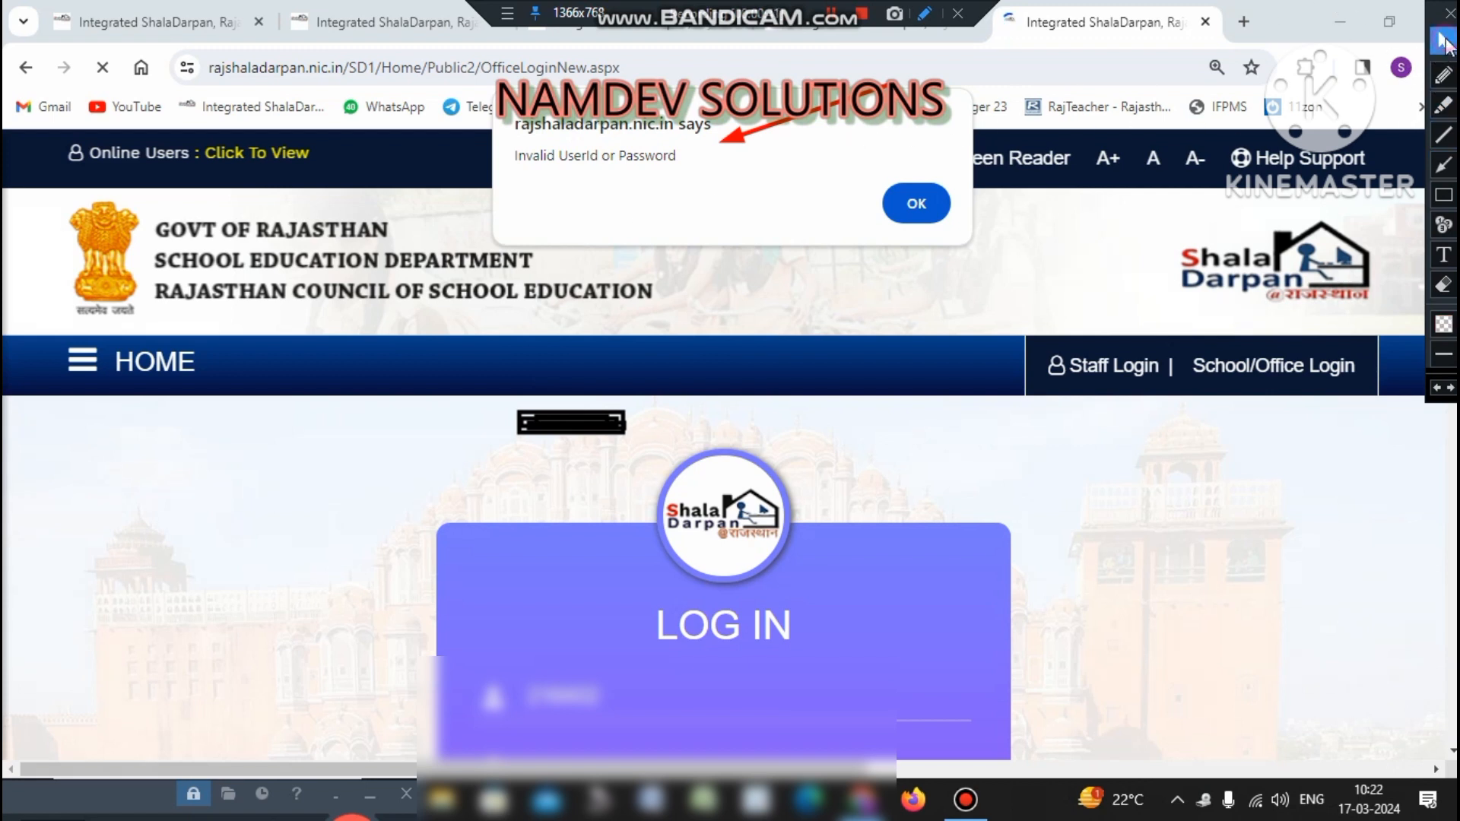
Step: Dismiss the login alert and clear the drawn annotations from the screen
left_click(920, 202)
scroll(1106, 551, "down", 6)
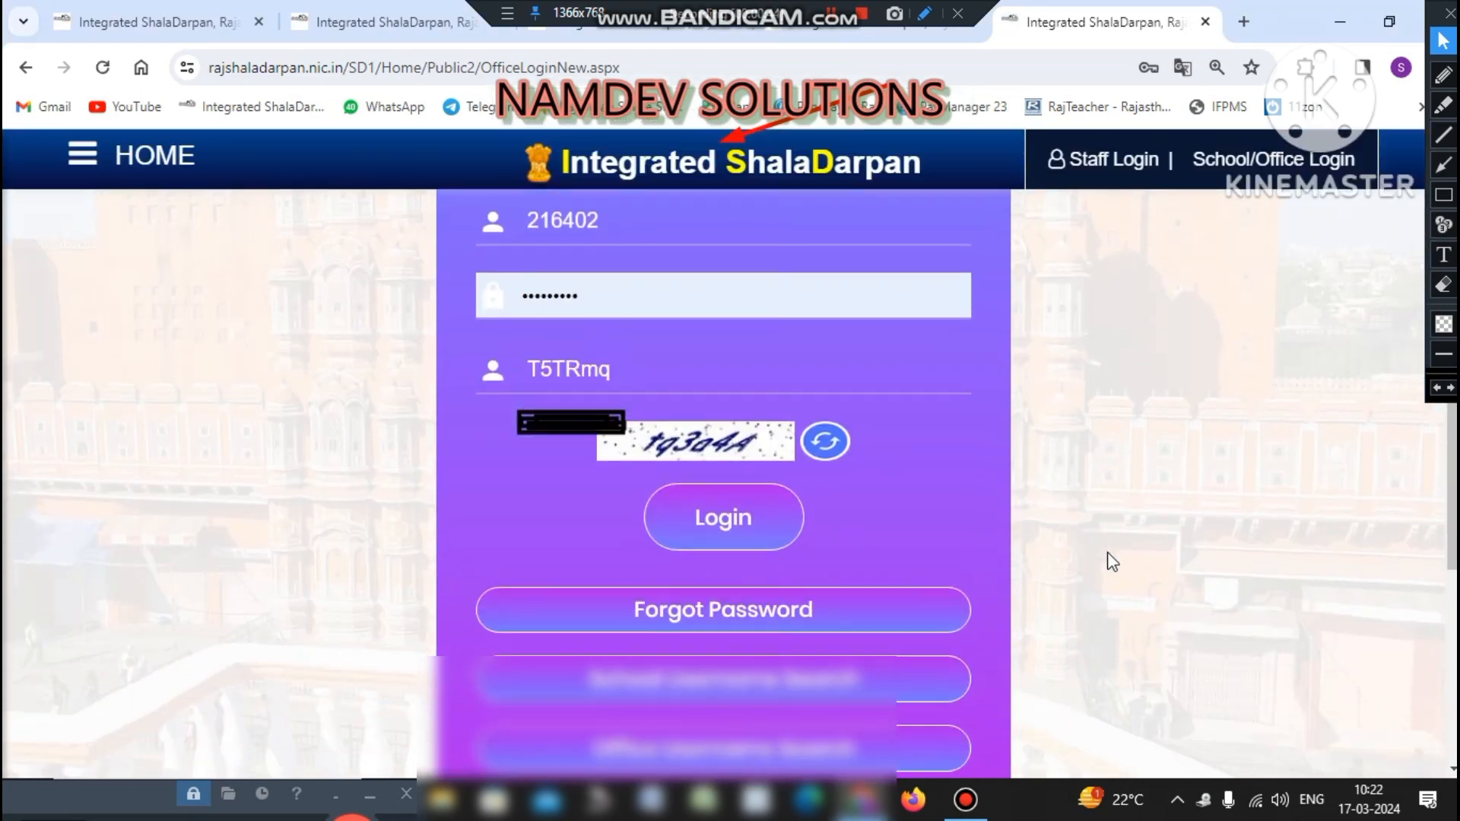
left_click(1437, 387)
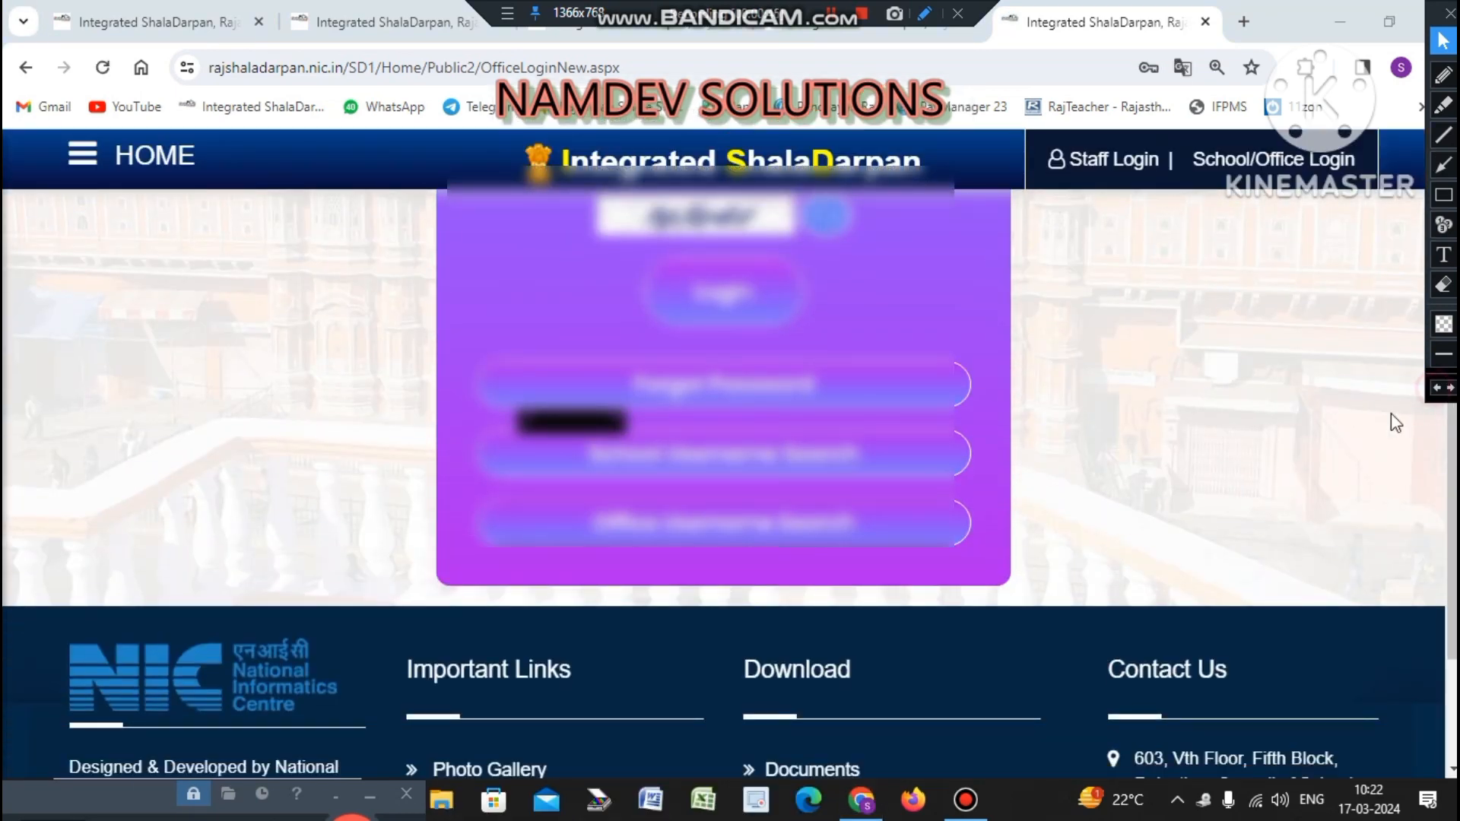
left_click(1440, 389)
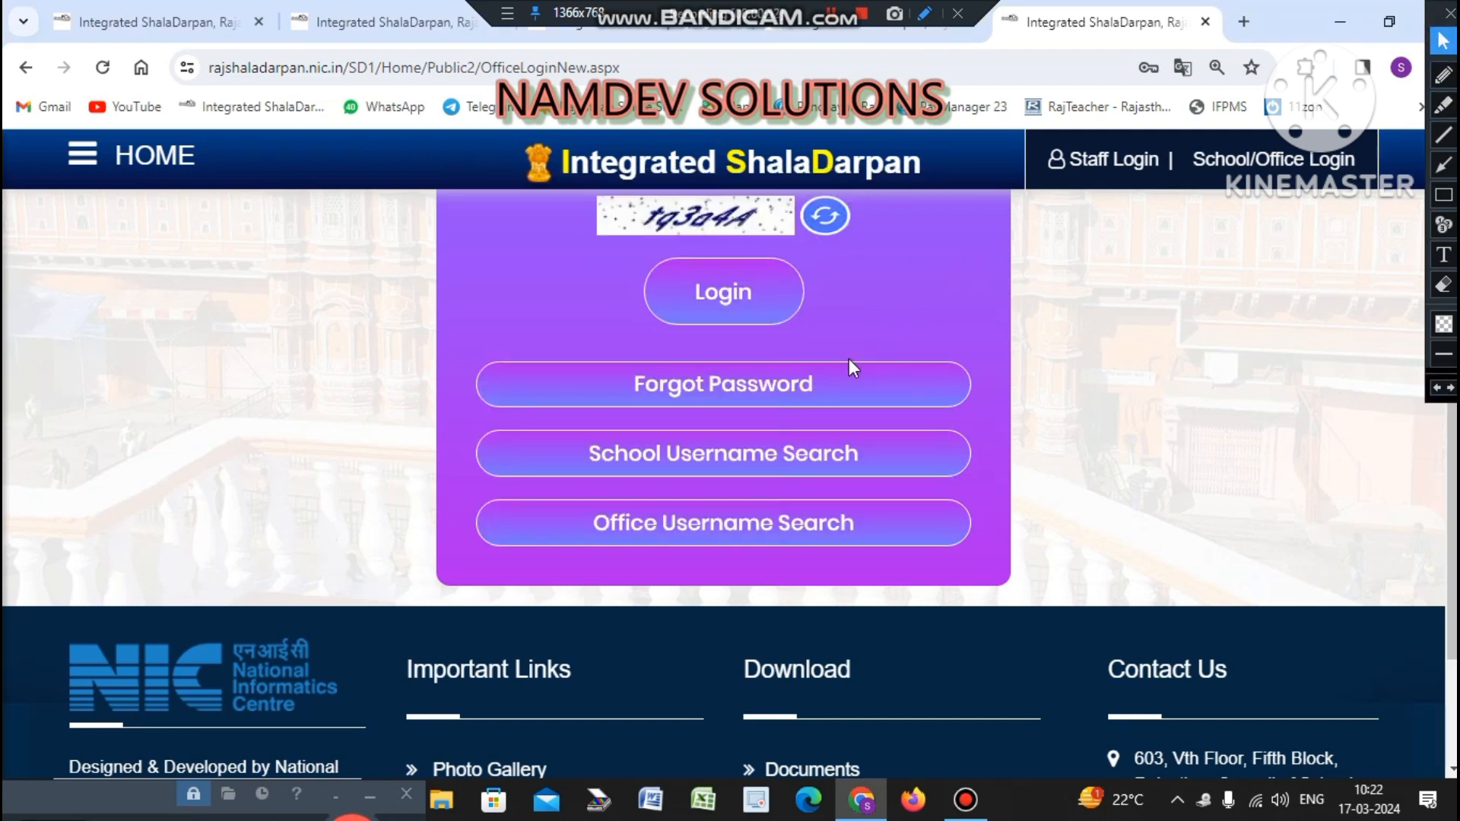
Step: Draw a red arrow pointing at the Forgot Password option below the login form
left_click(1443, 41)
left_click(1442, 164)
left_click_drag(992, 310, 889, 366)
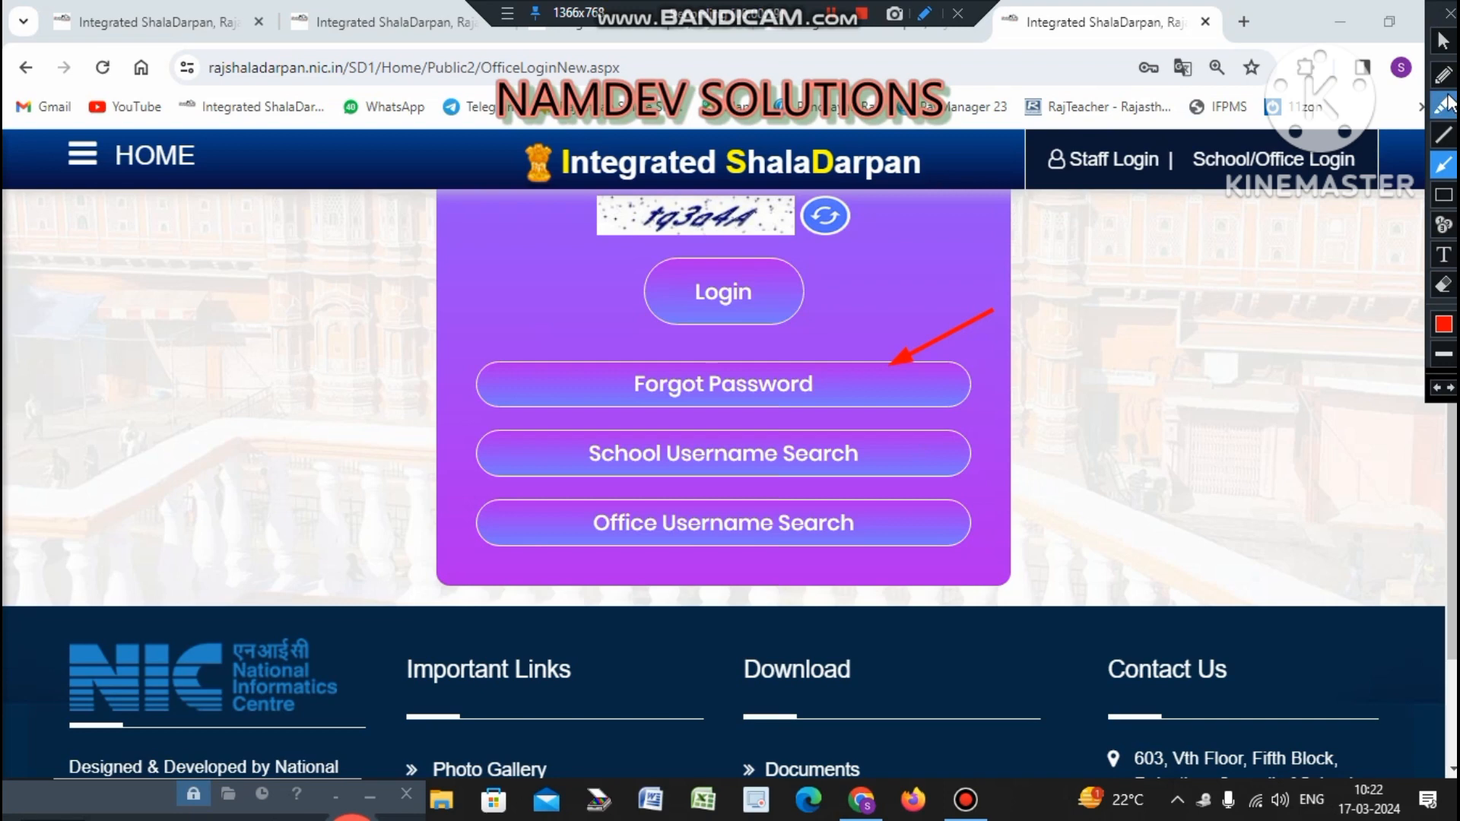
left_click(1442, 41)
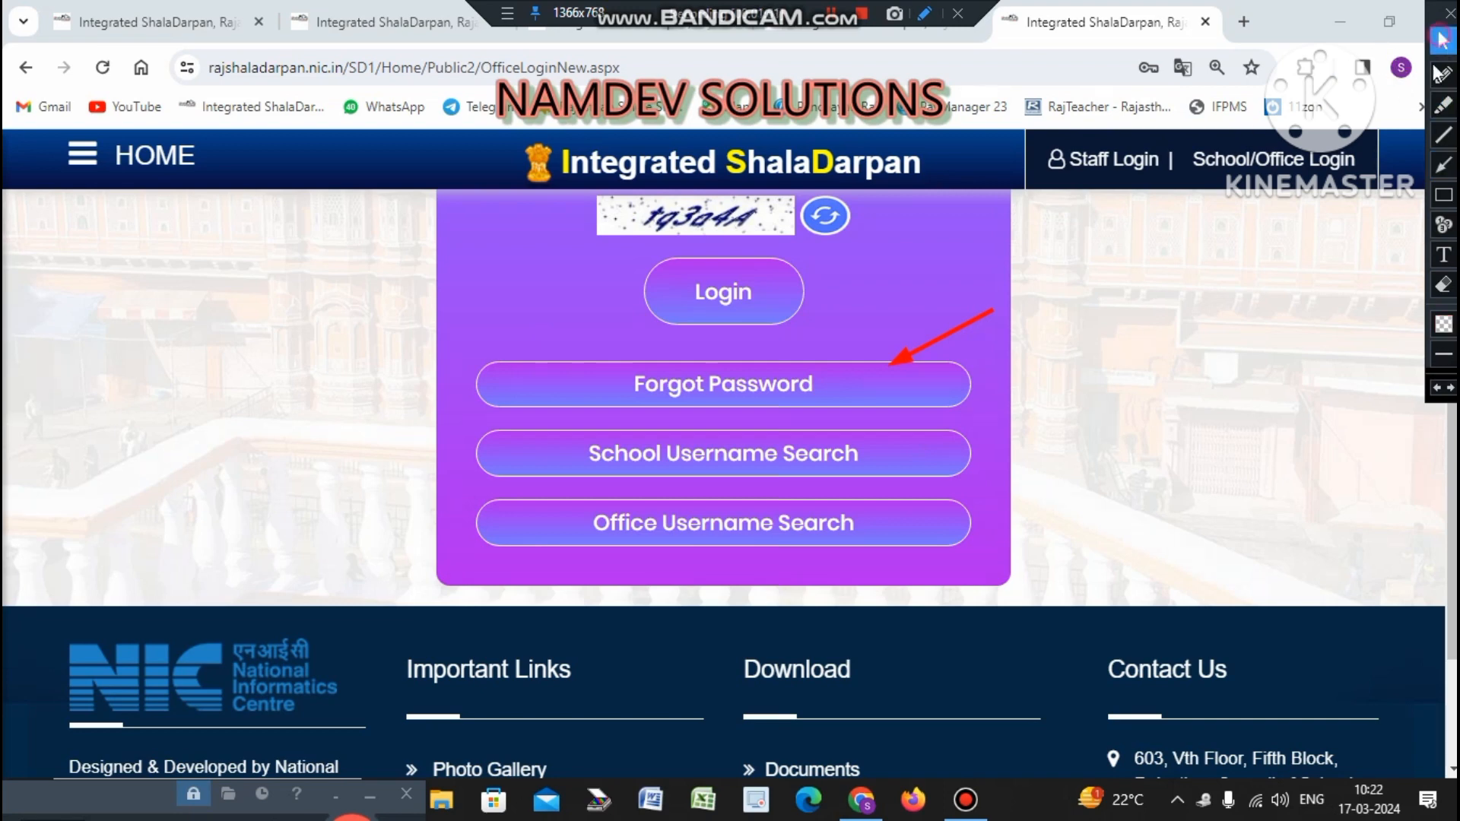
Step: Open the Forgot Password form and mark its login ID, mobile, captcha image and captcha entry fields with red arrows
left_click(694, 388)
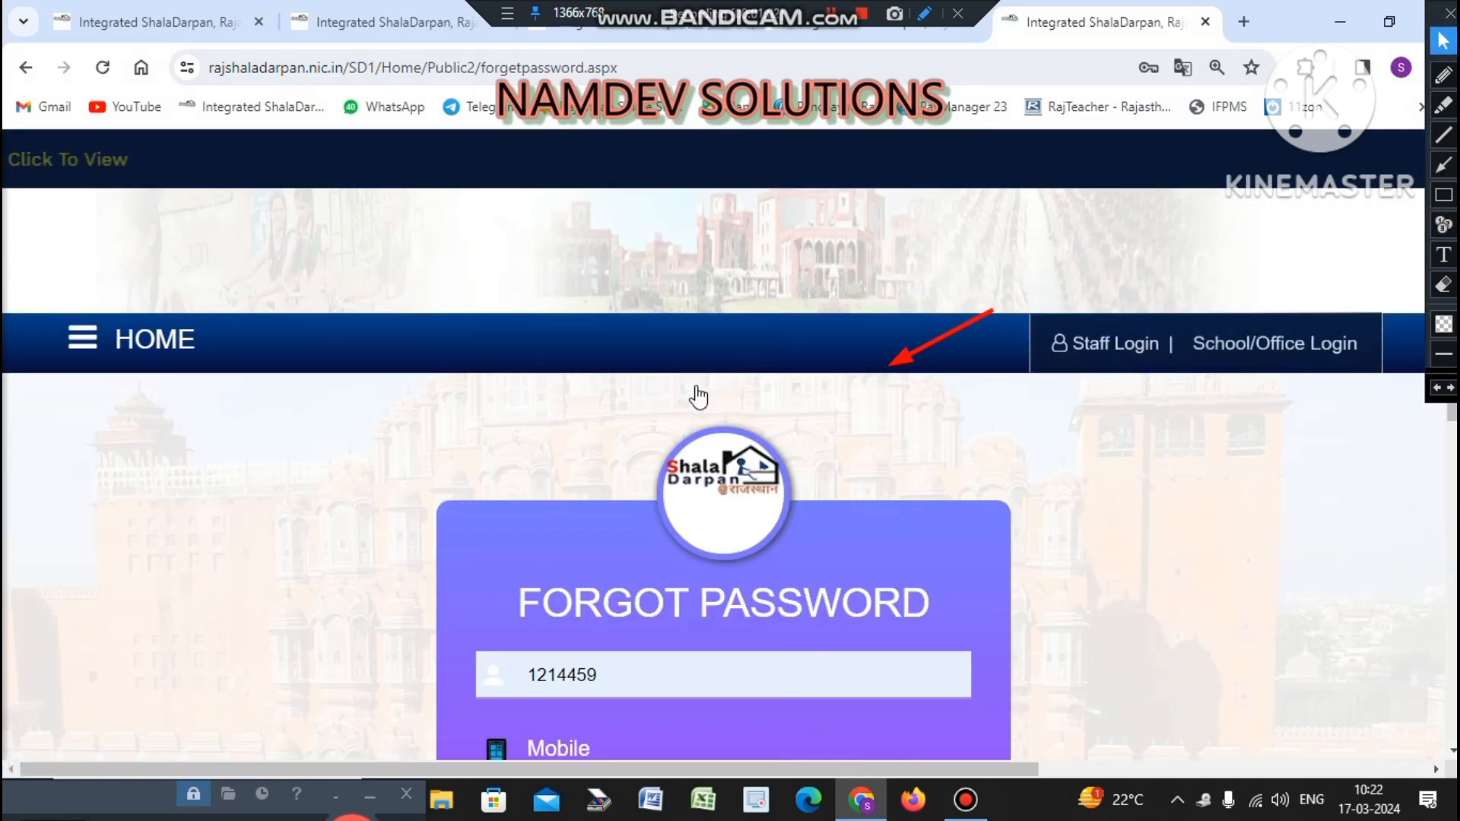
scroll(783, 519, "down", 3)
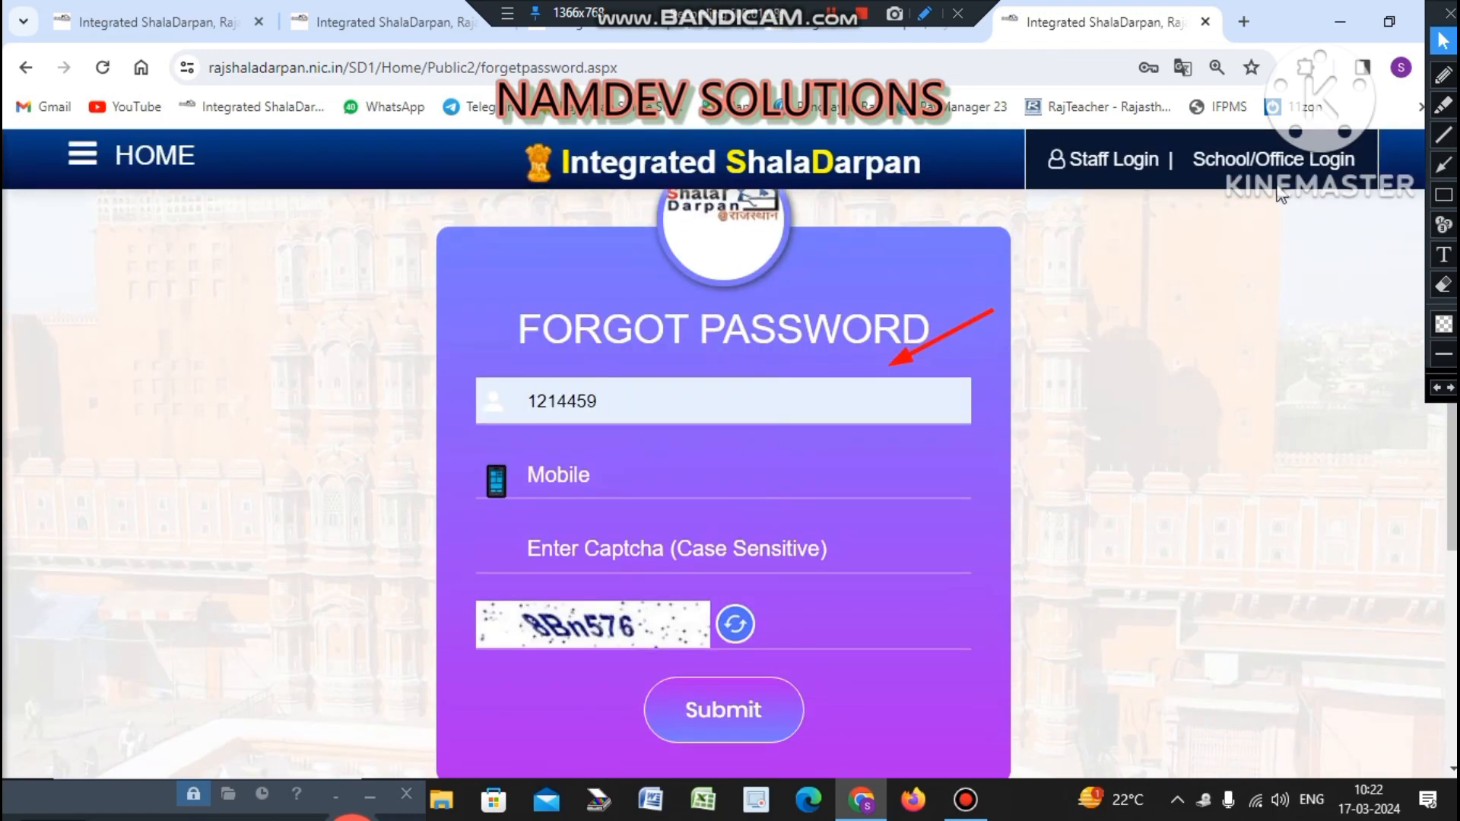
left_click(1443, 164)
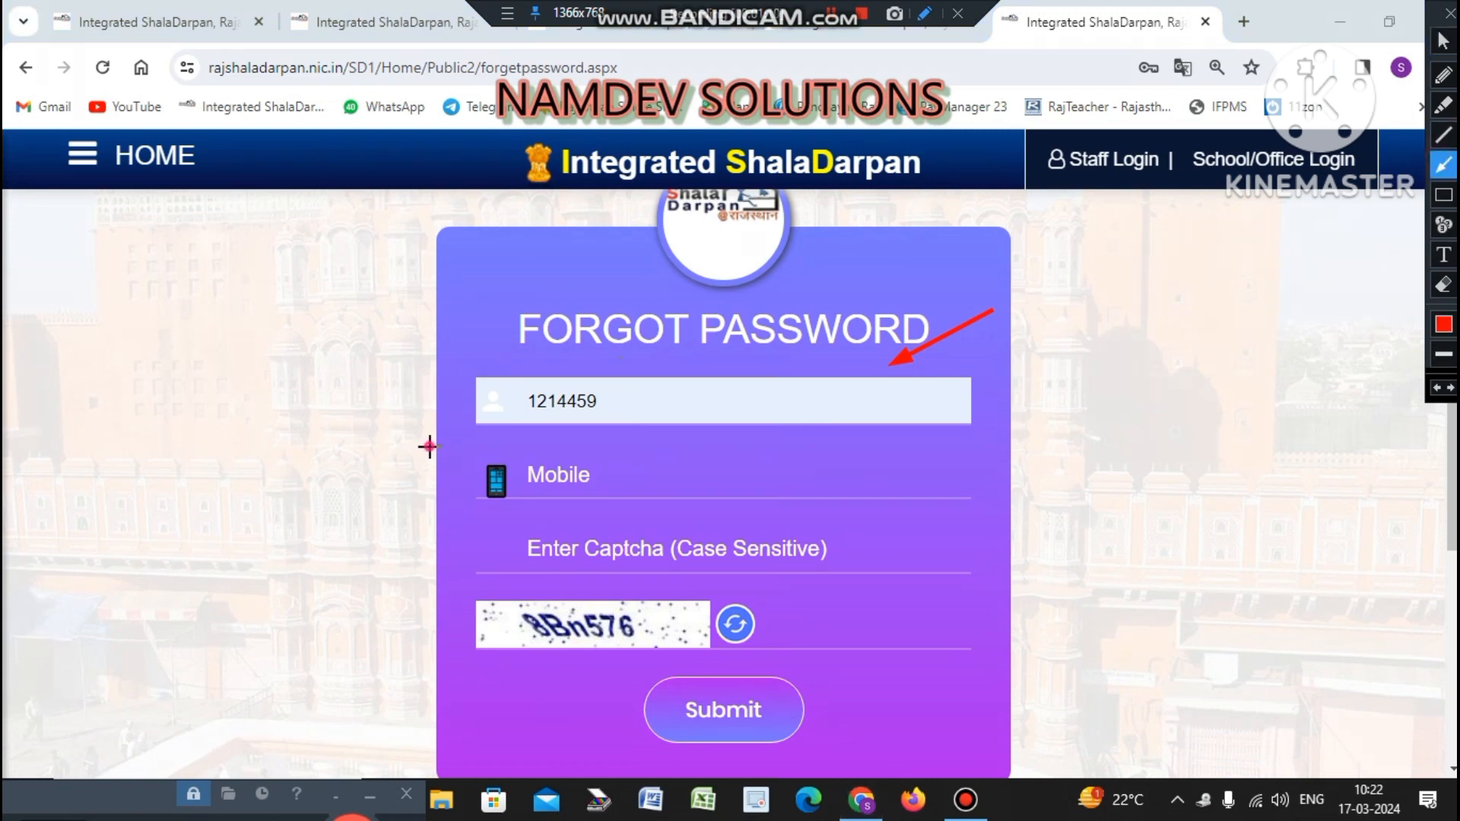
left_click_drag(430, 445, 558, 428)
left_click_drag(363, 533, 467, 500)
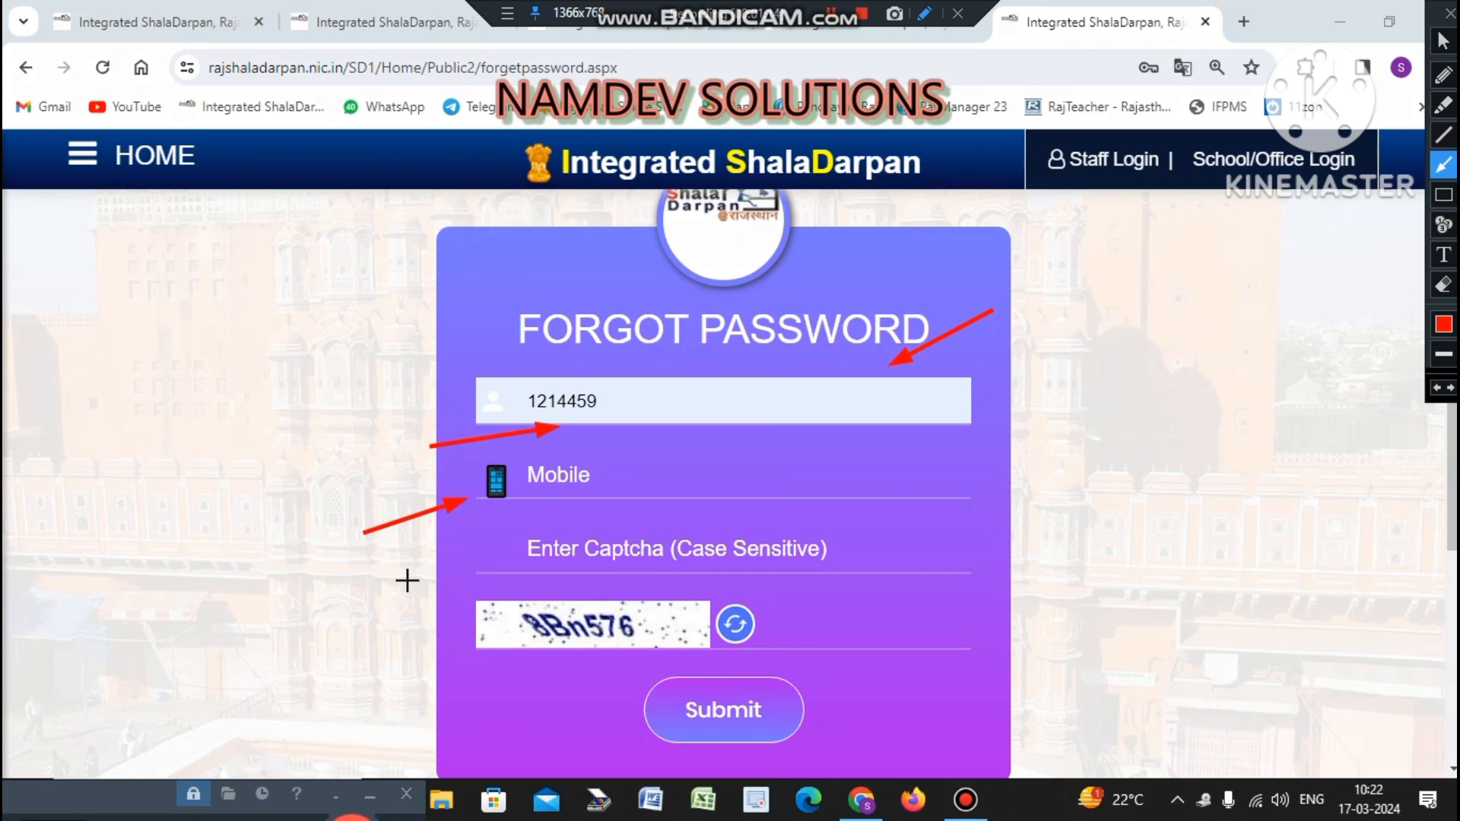
left_click_drag(383, 633, 503, 631)
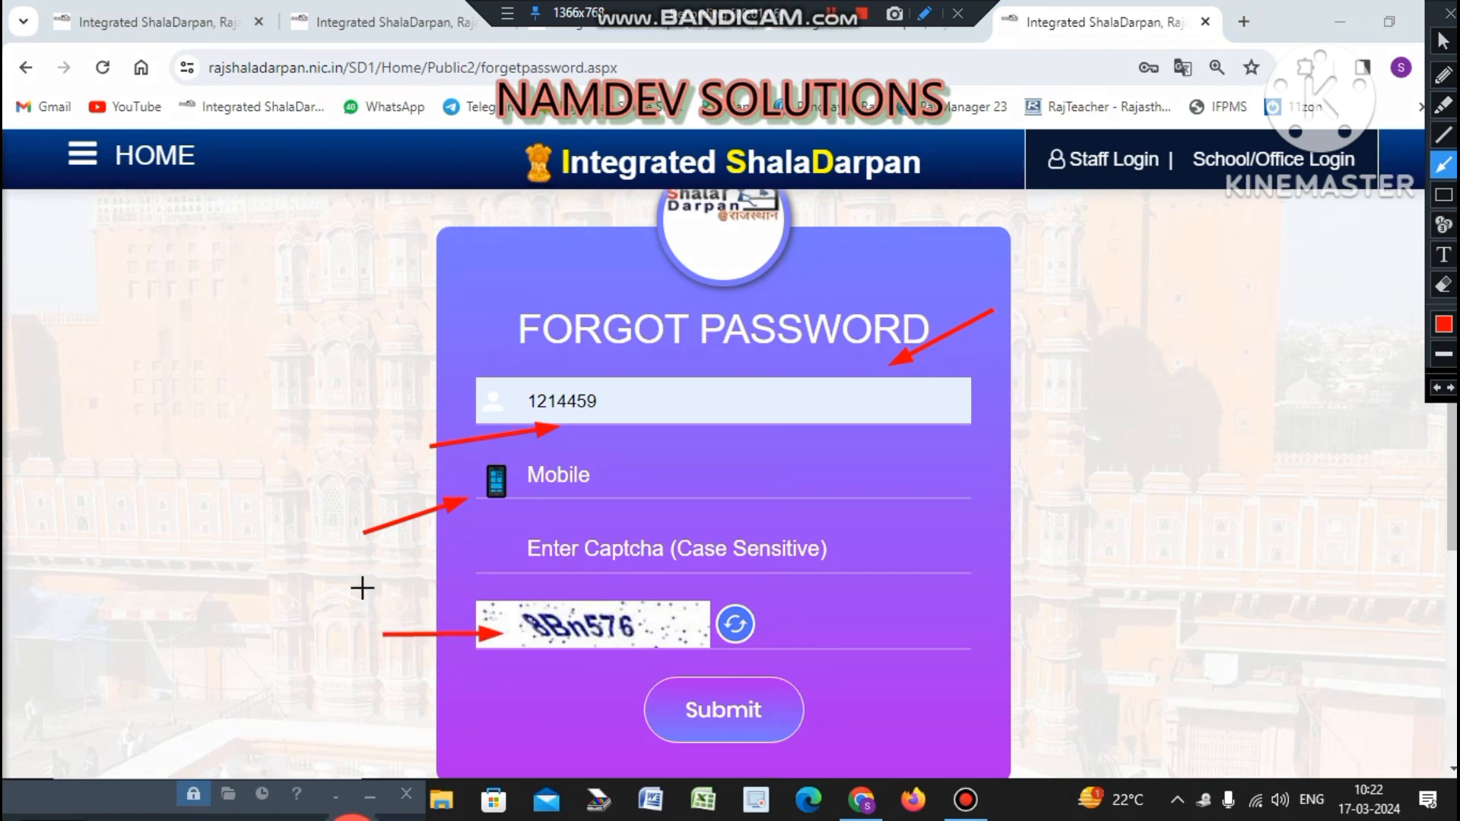
mouse_move(385, 601)
left_mouse_down()
mouse_move(514, 548)
mouse_move(603, 561)
left_mouse_up()
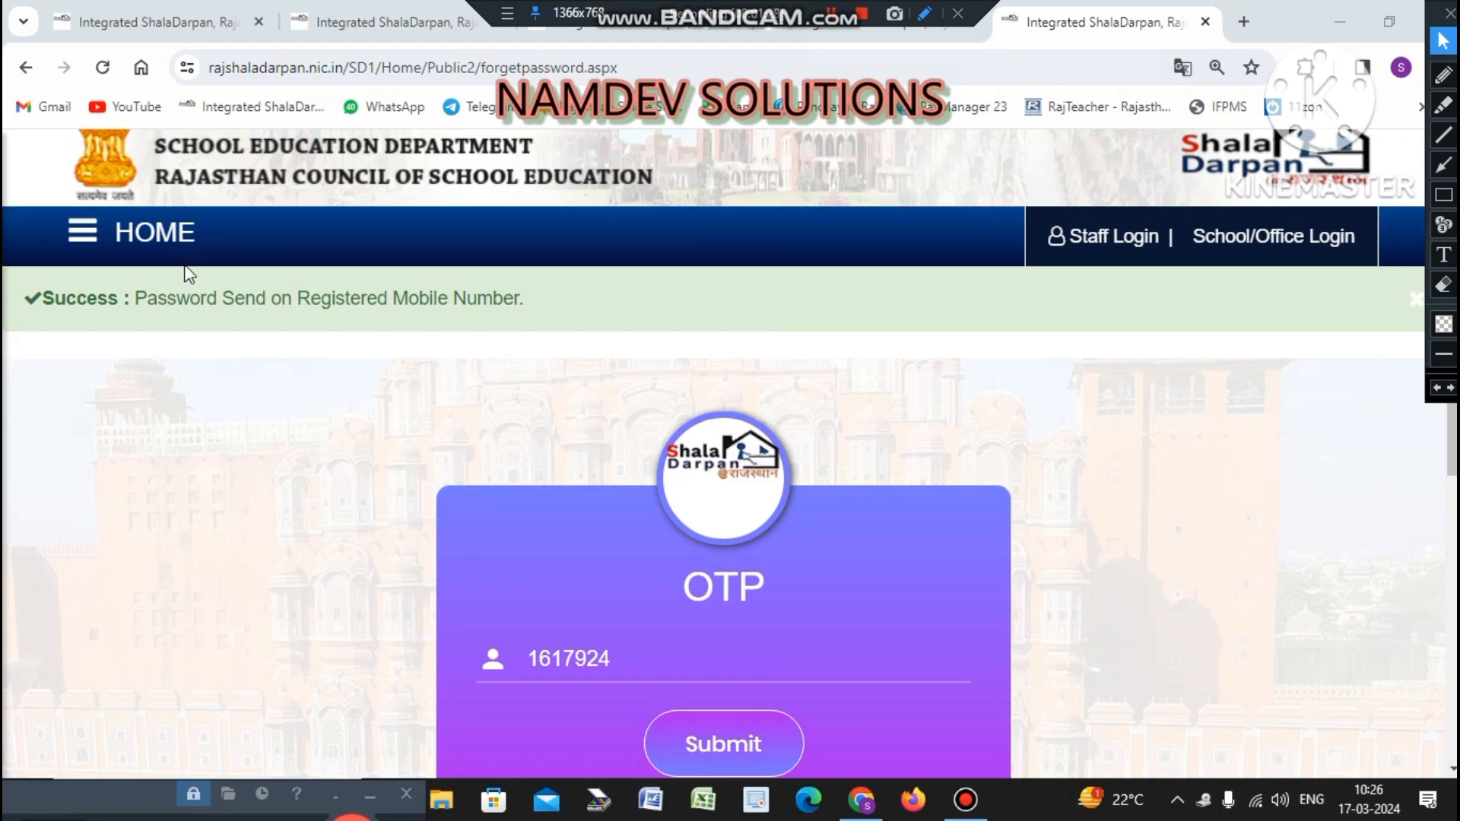
Step: Outline the success message above the OTP form with a black rectangle and clear the outline
left_click(1442, 196)
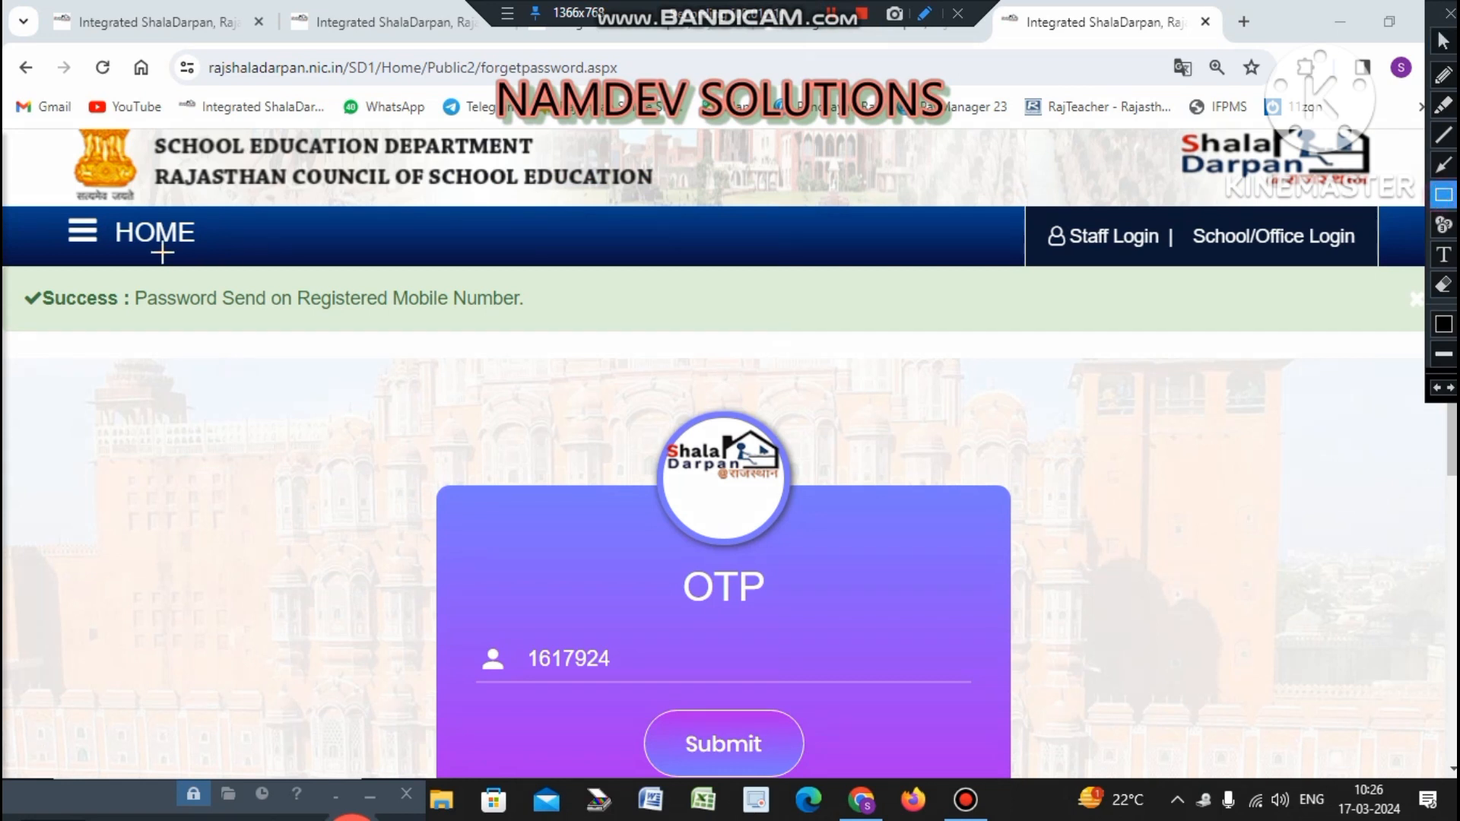
left_click_drag(19, 269, 582, 347)
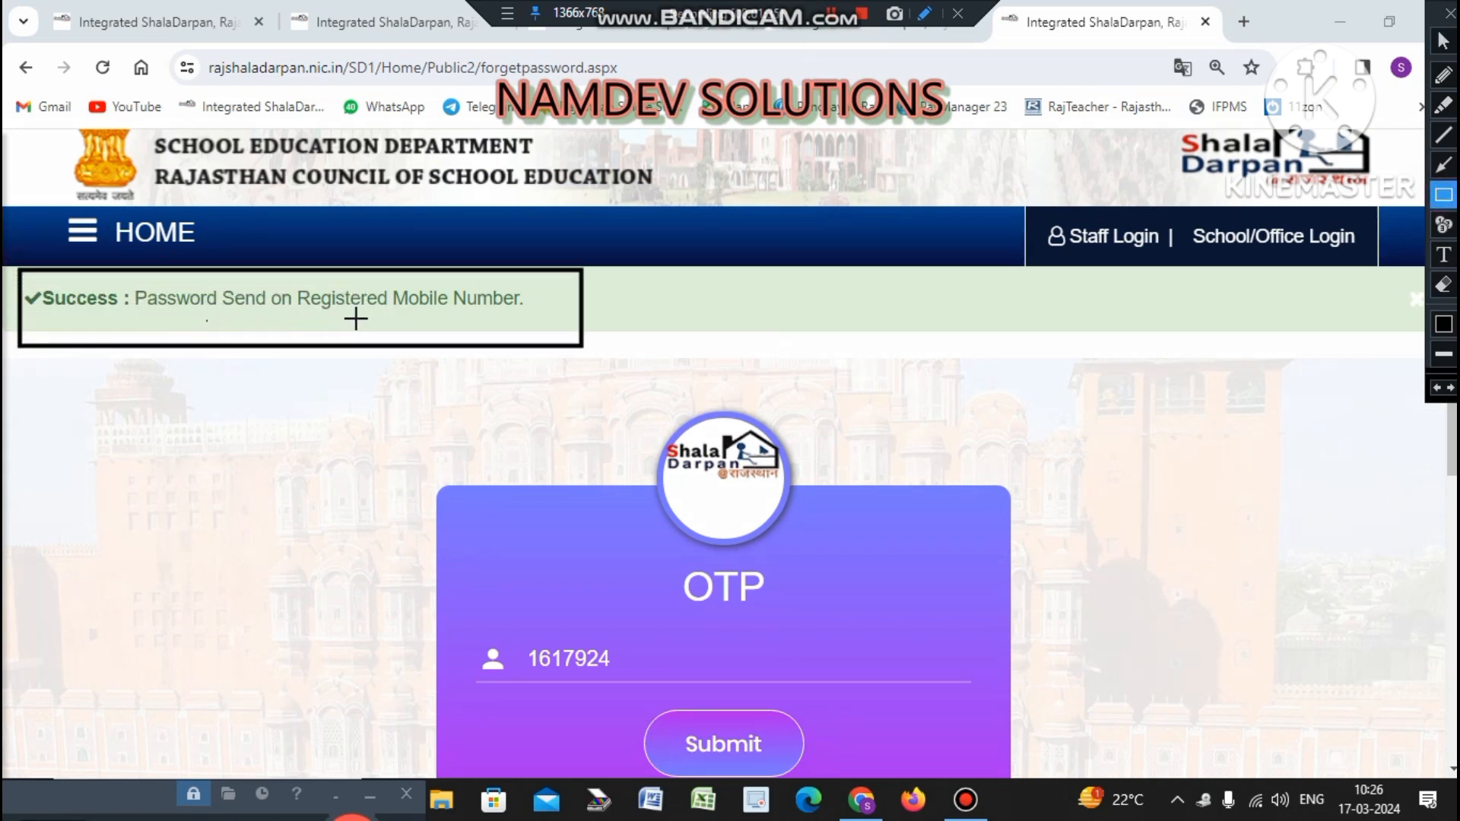
left_click(1441, 389)
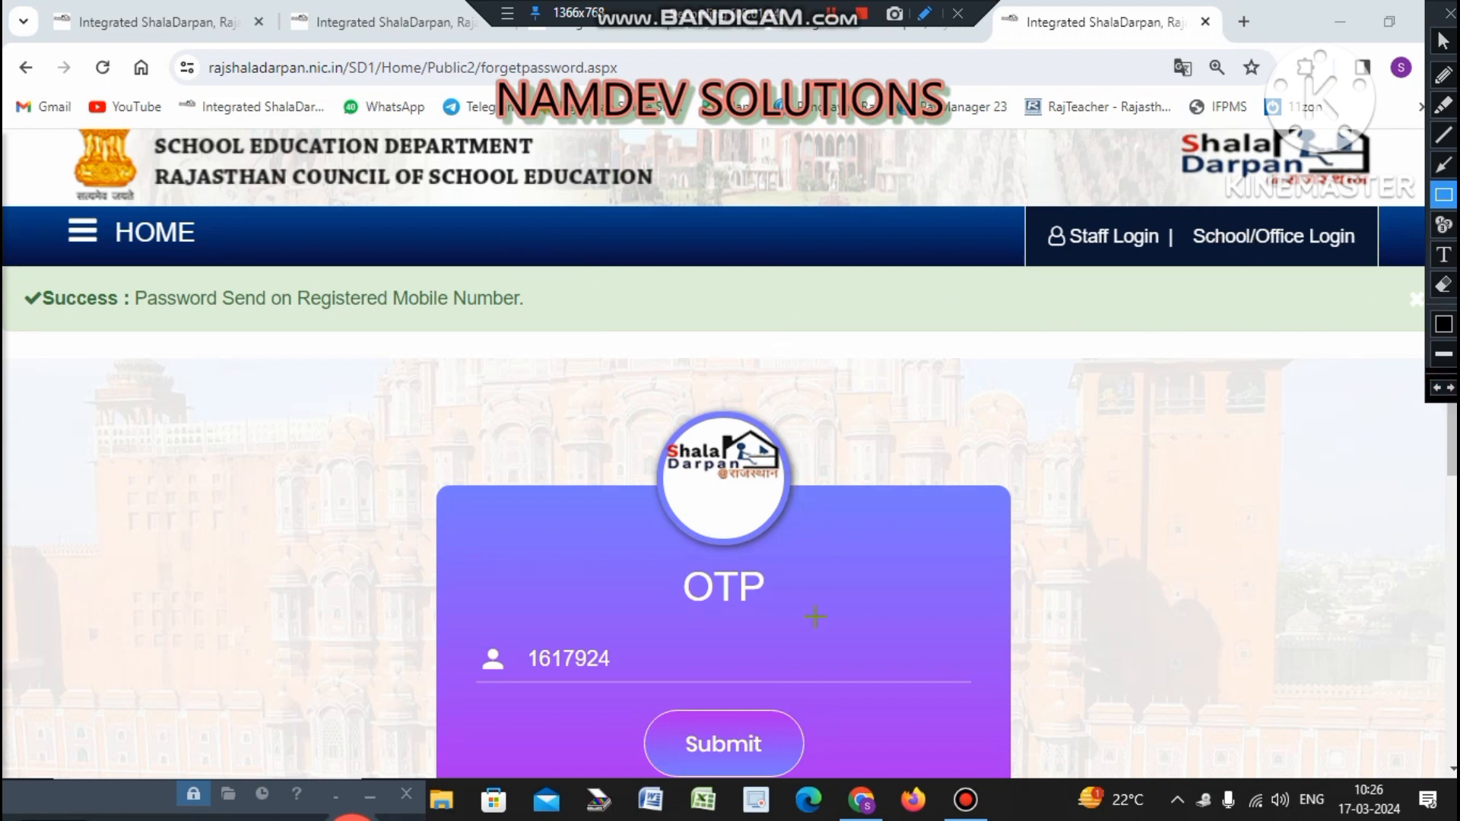
Step: Submit the OTP form and open the School/Office Login page
left_click(1443, 41)
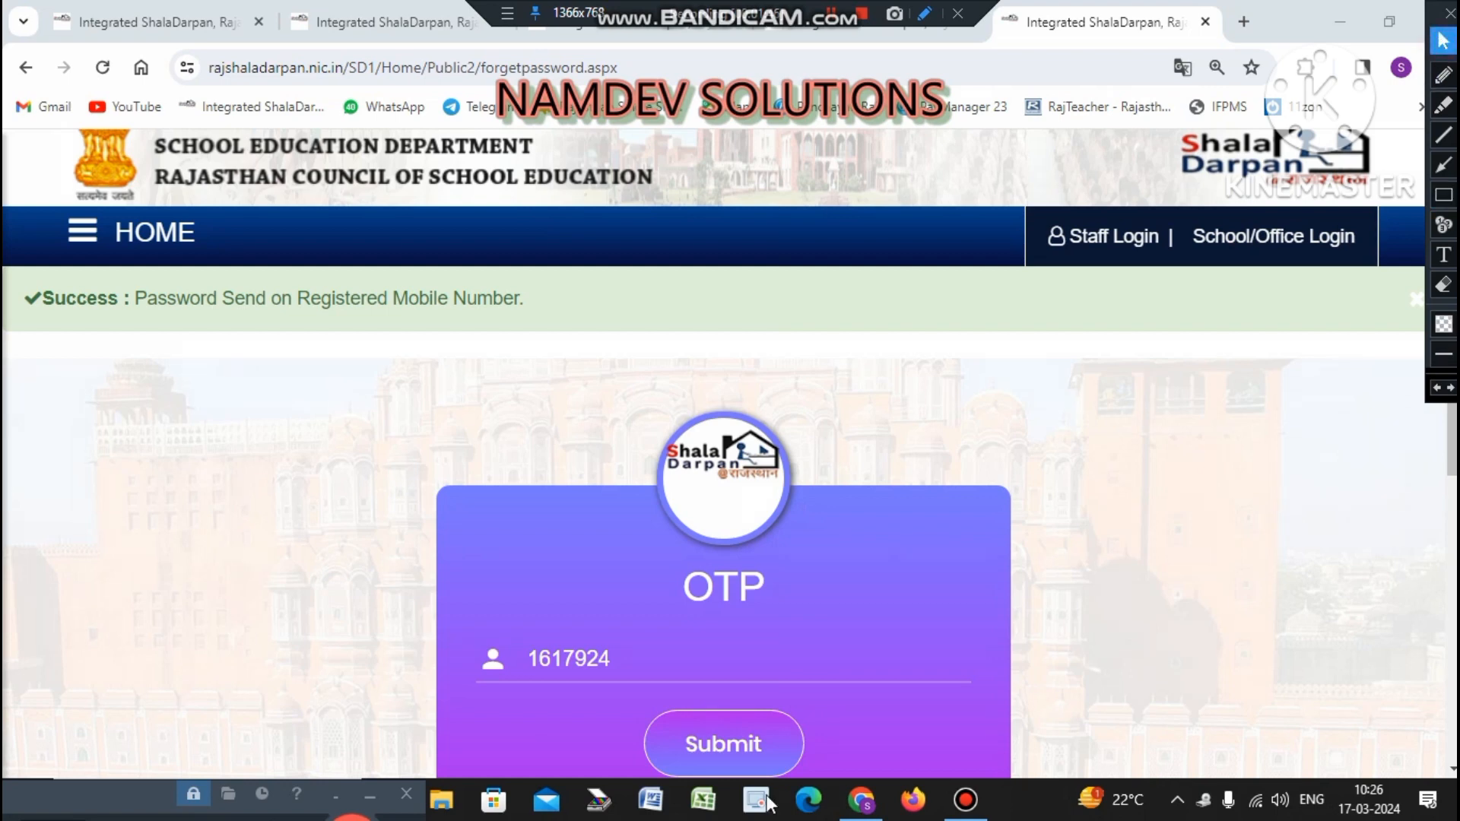
left_click(746, 757)
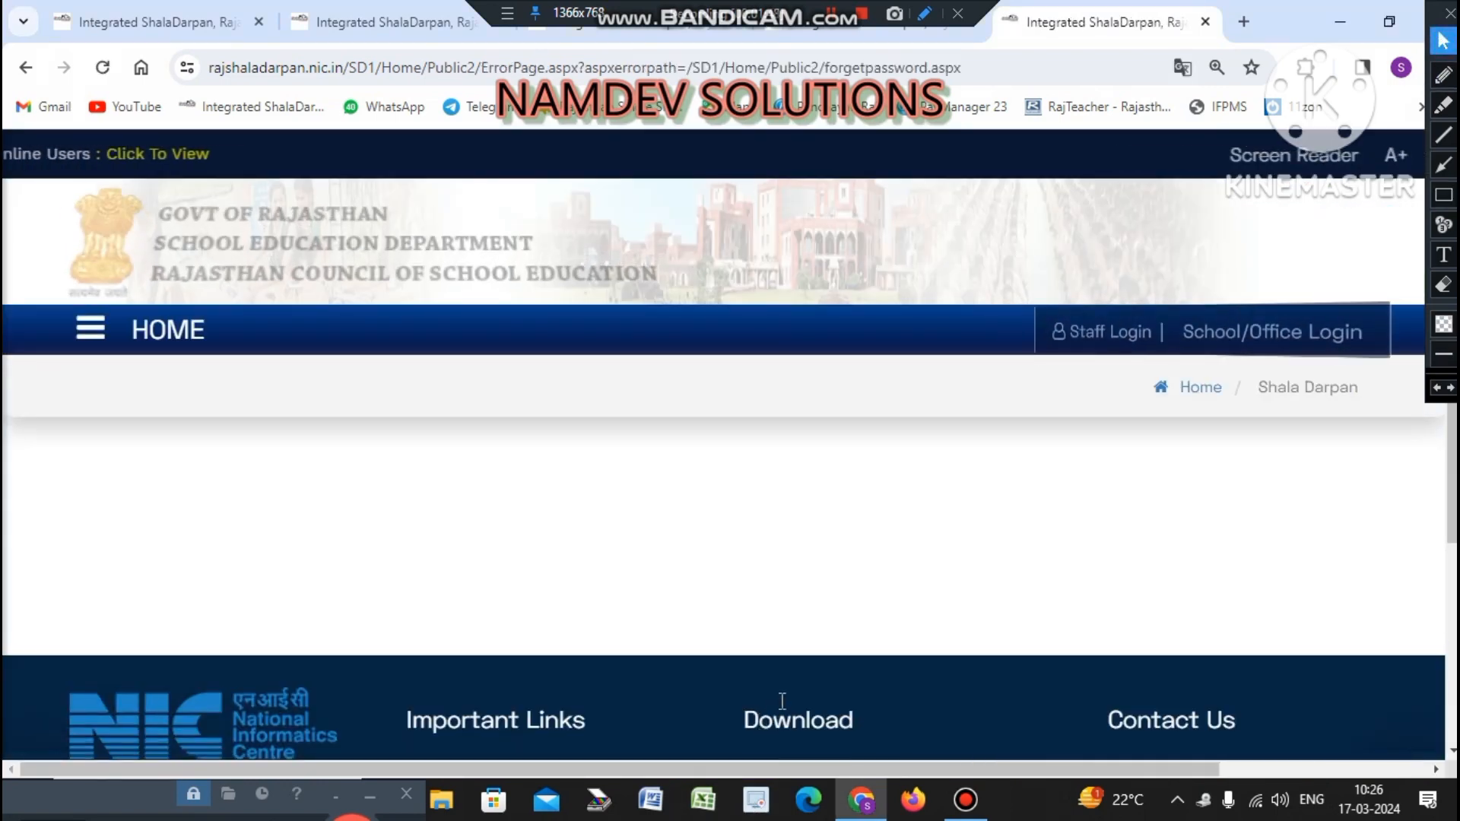
left_click(1276, 328)
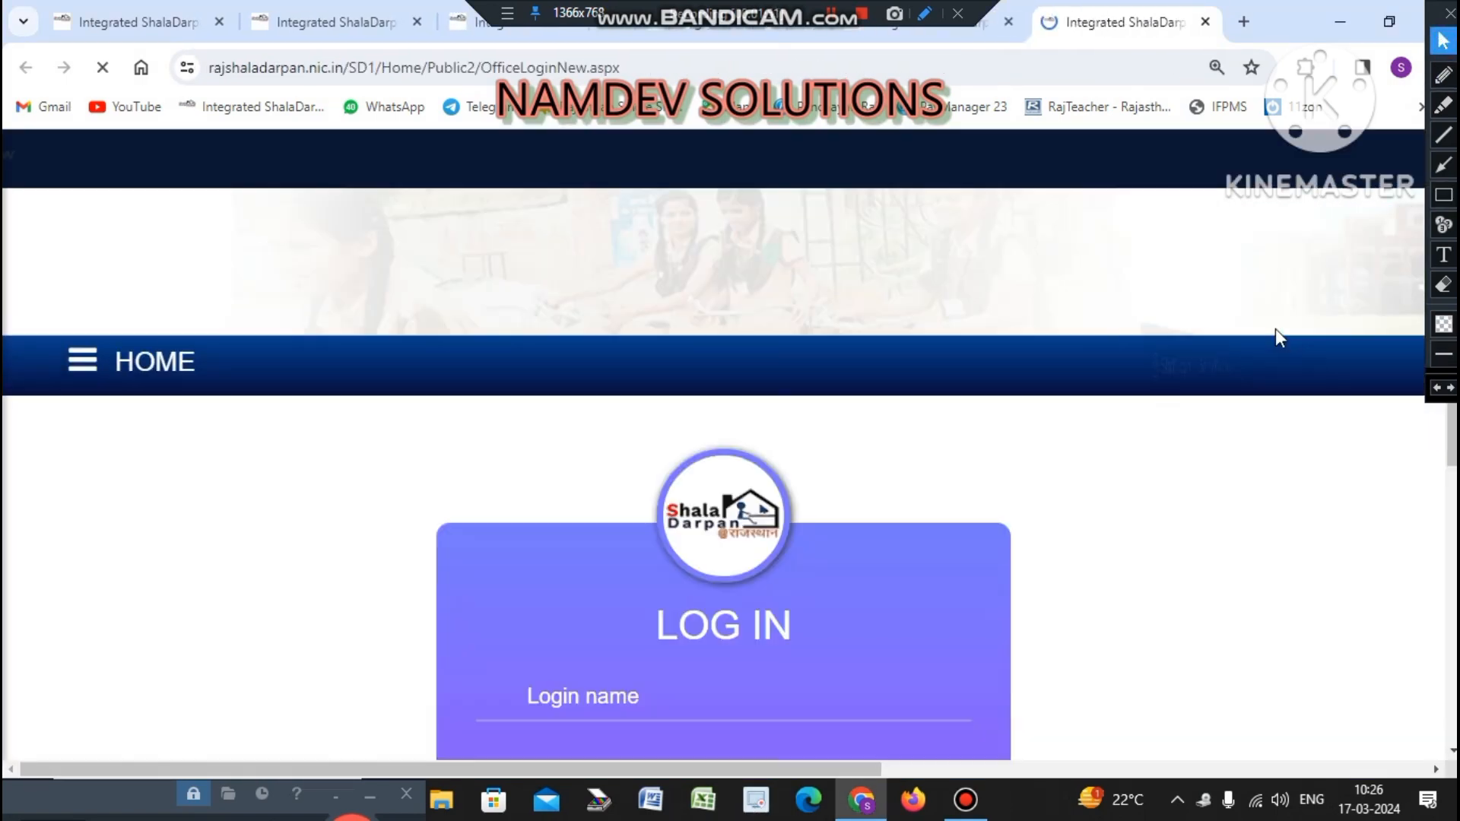
Step: Fill the login form from the saved school login ID and password entry and enter the captcha code
scroll(926, 524, "down", 2)
left_click(726, 411)
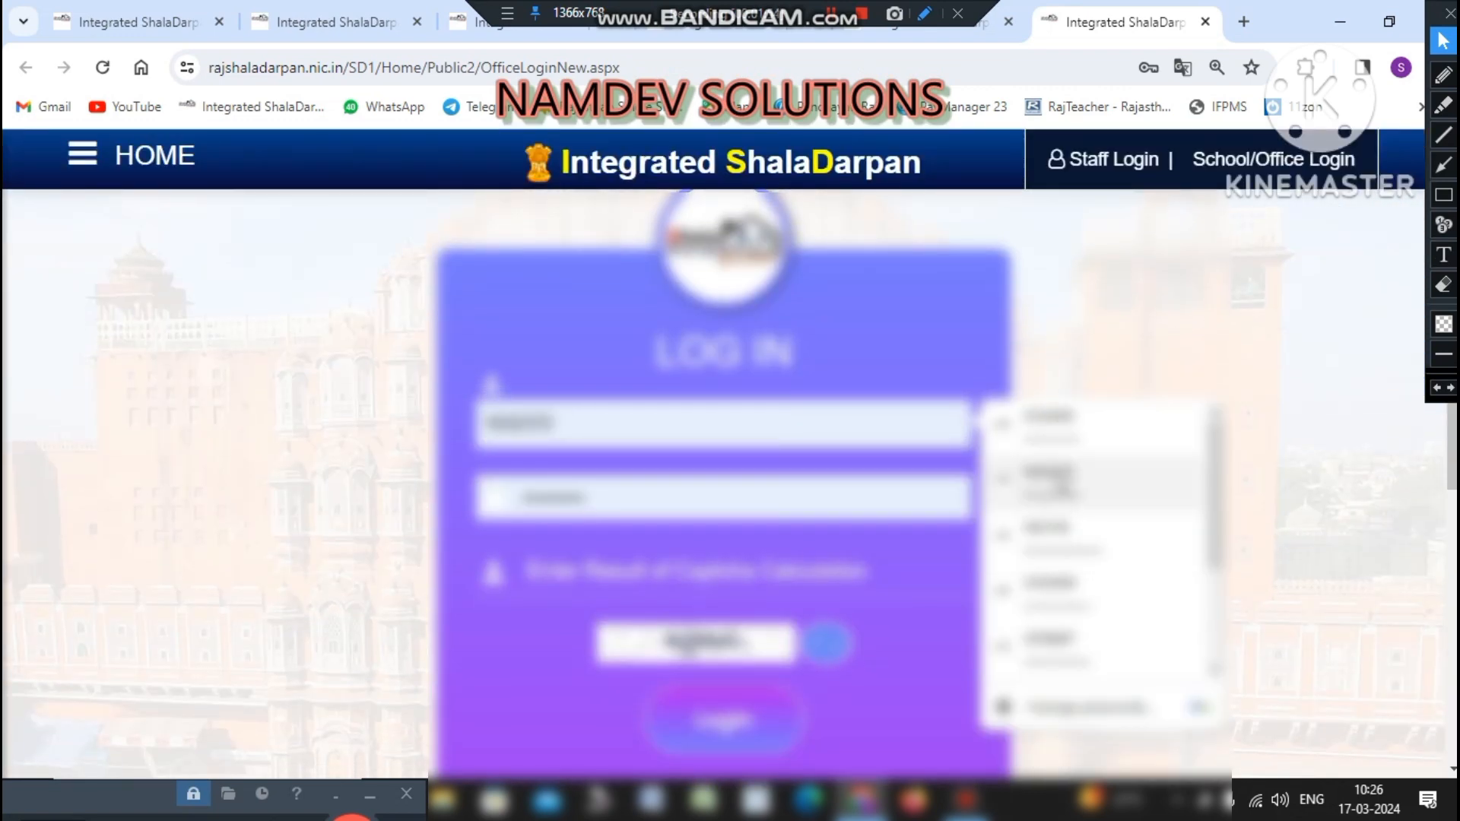
left_click(1057, 590)
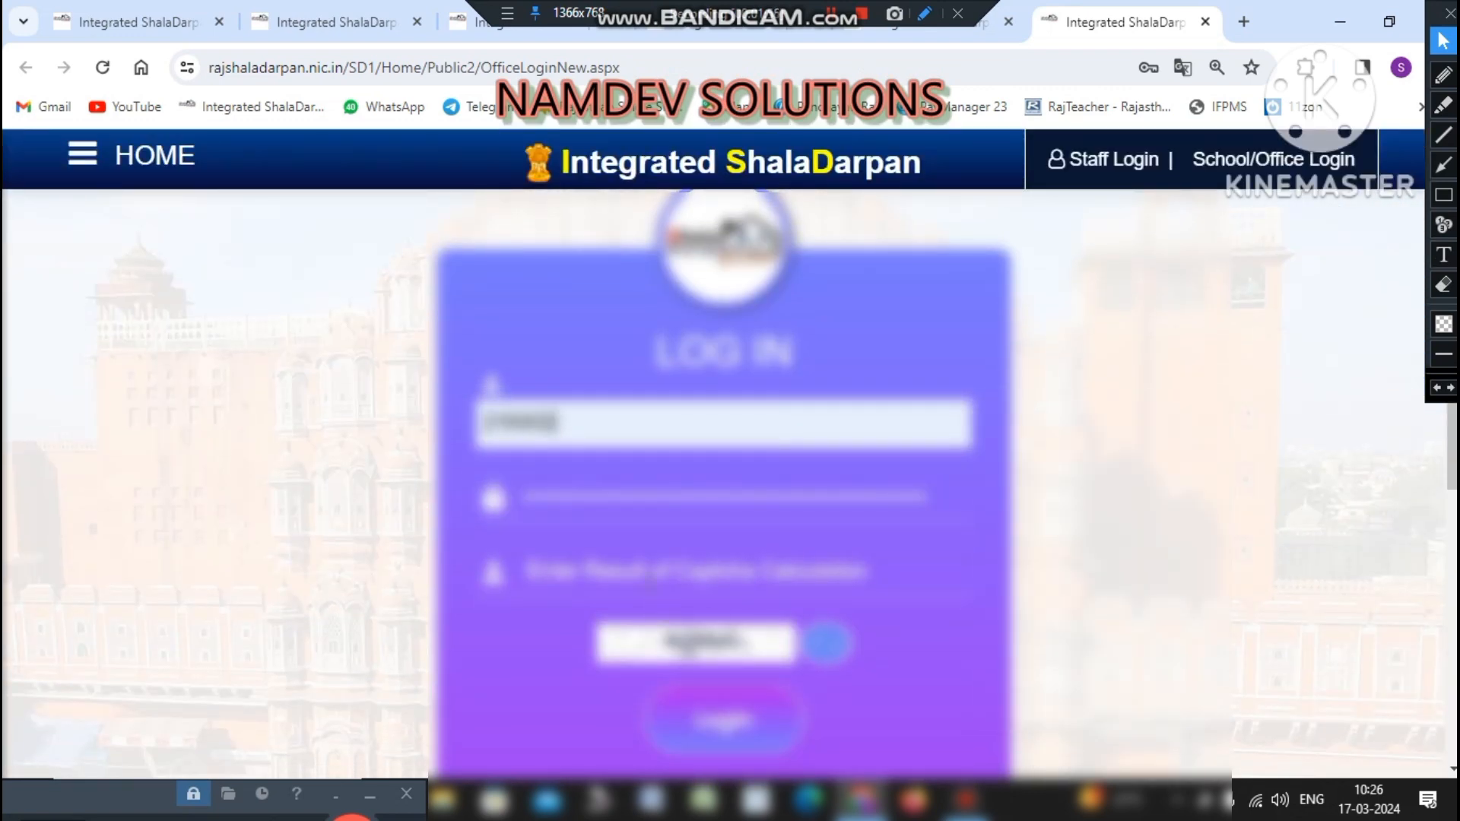
left_click(650, 581)
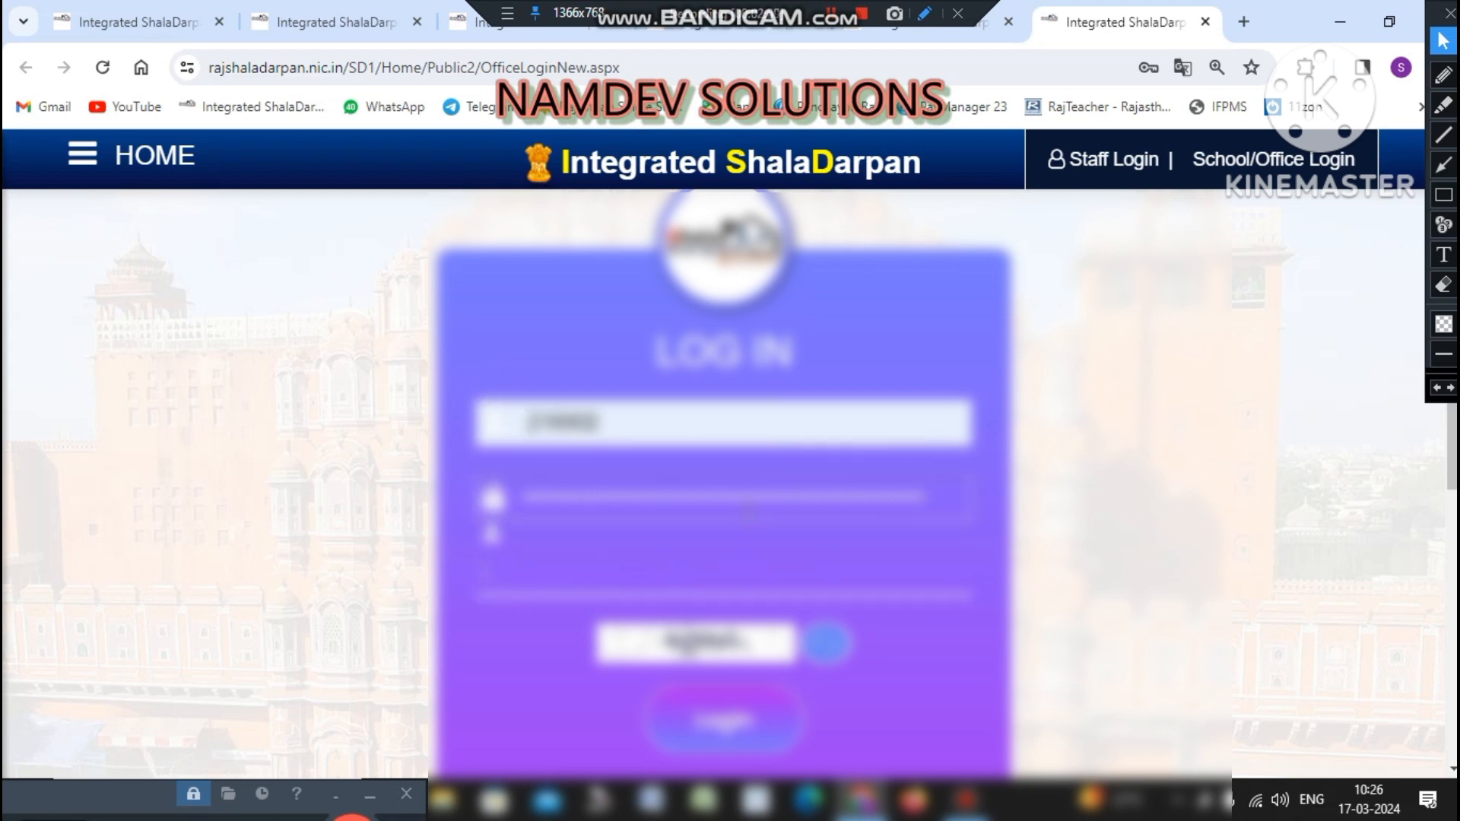
scroll(753, 540, "down", 3)
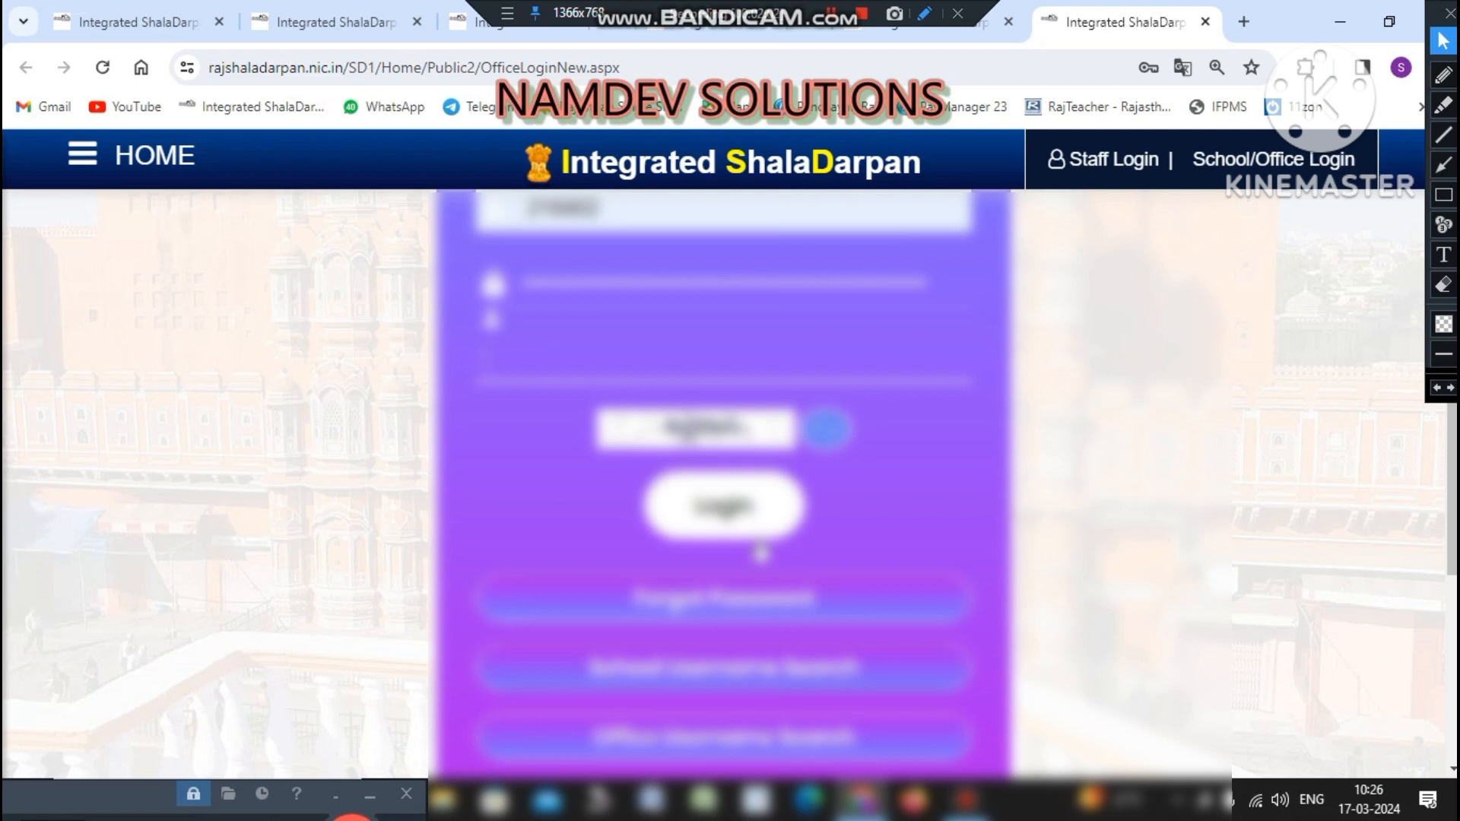
scroll(760, 553, "up", 1)
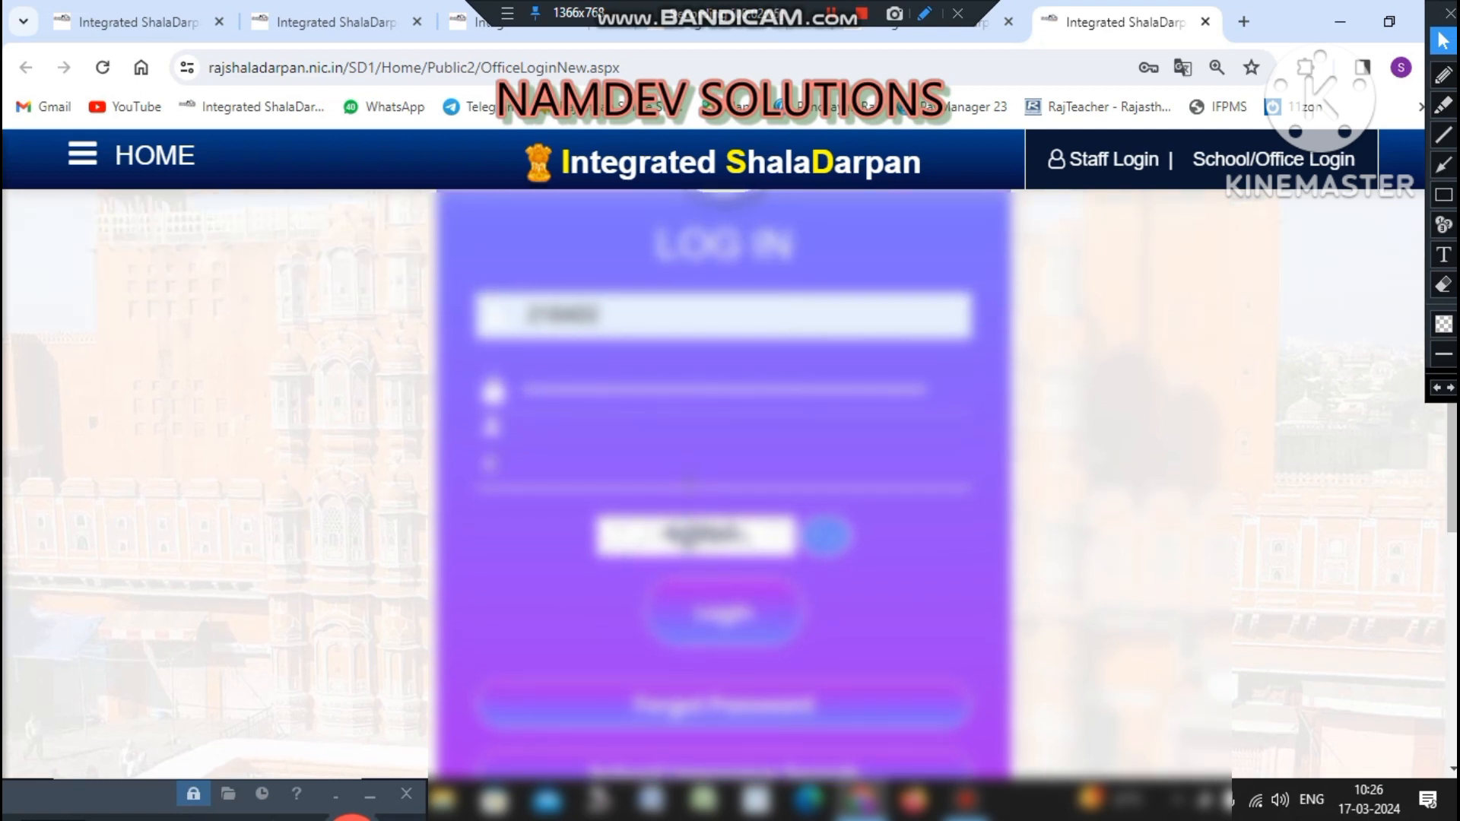
type("g6h")
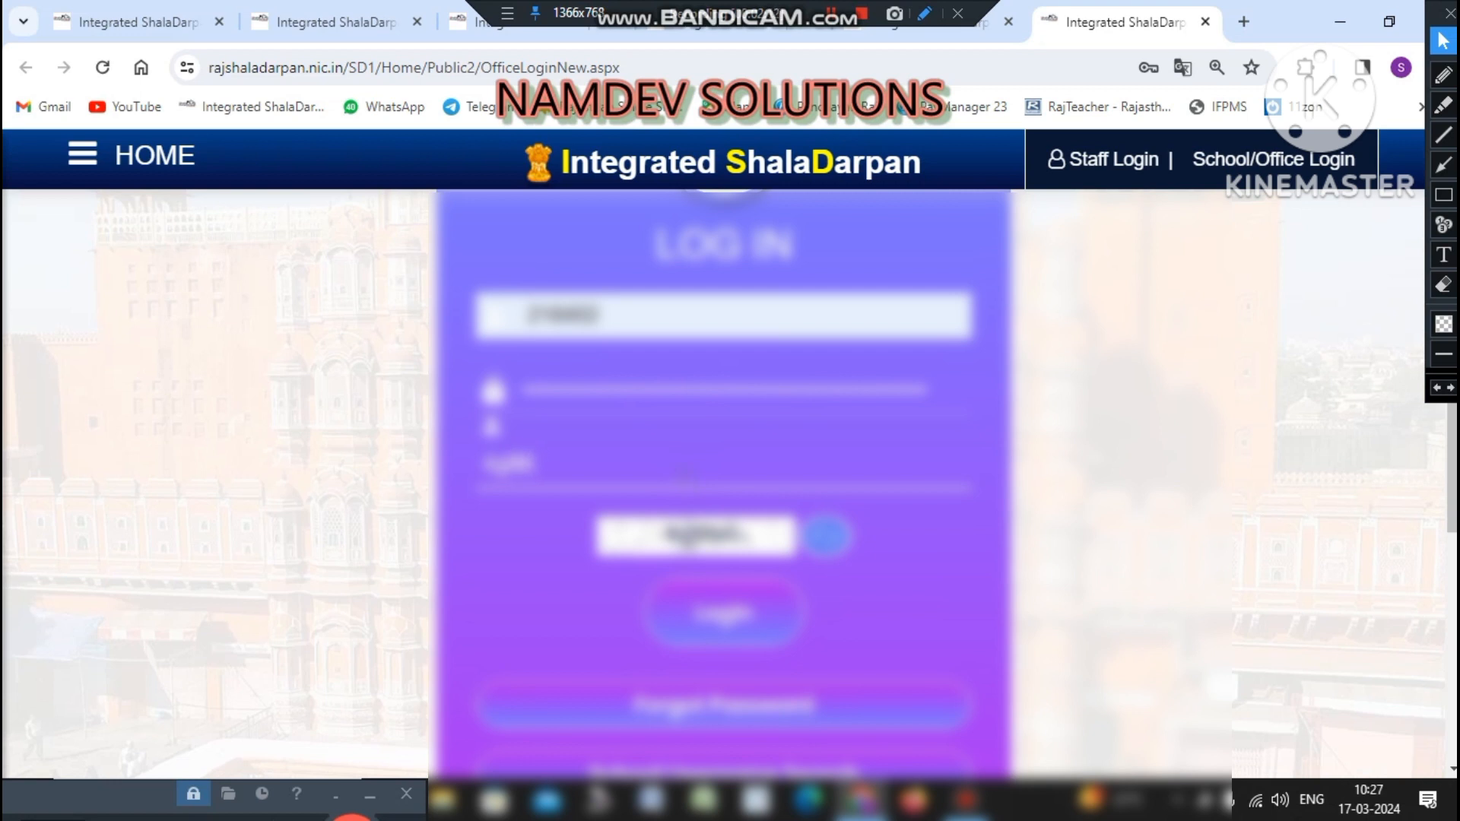
type("67")
Step: Replace the filled-in password with the new account password and log in
left_click_drag(525, 390, 592, 390)
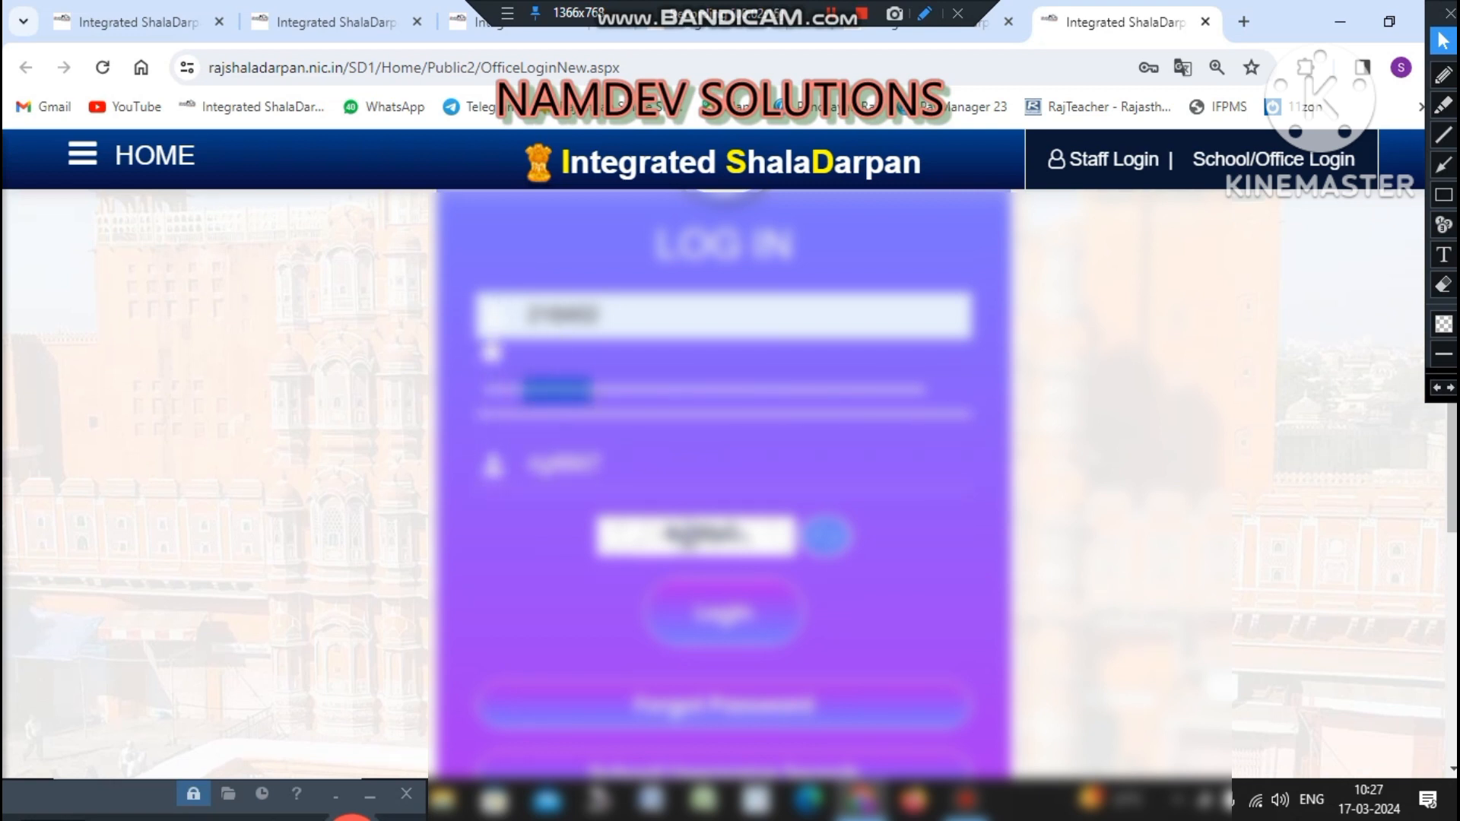
left_click_drag(482, 399, 1019, 422)
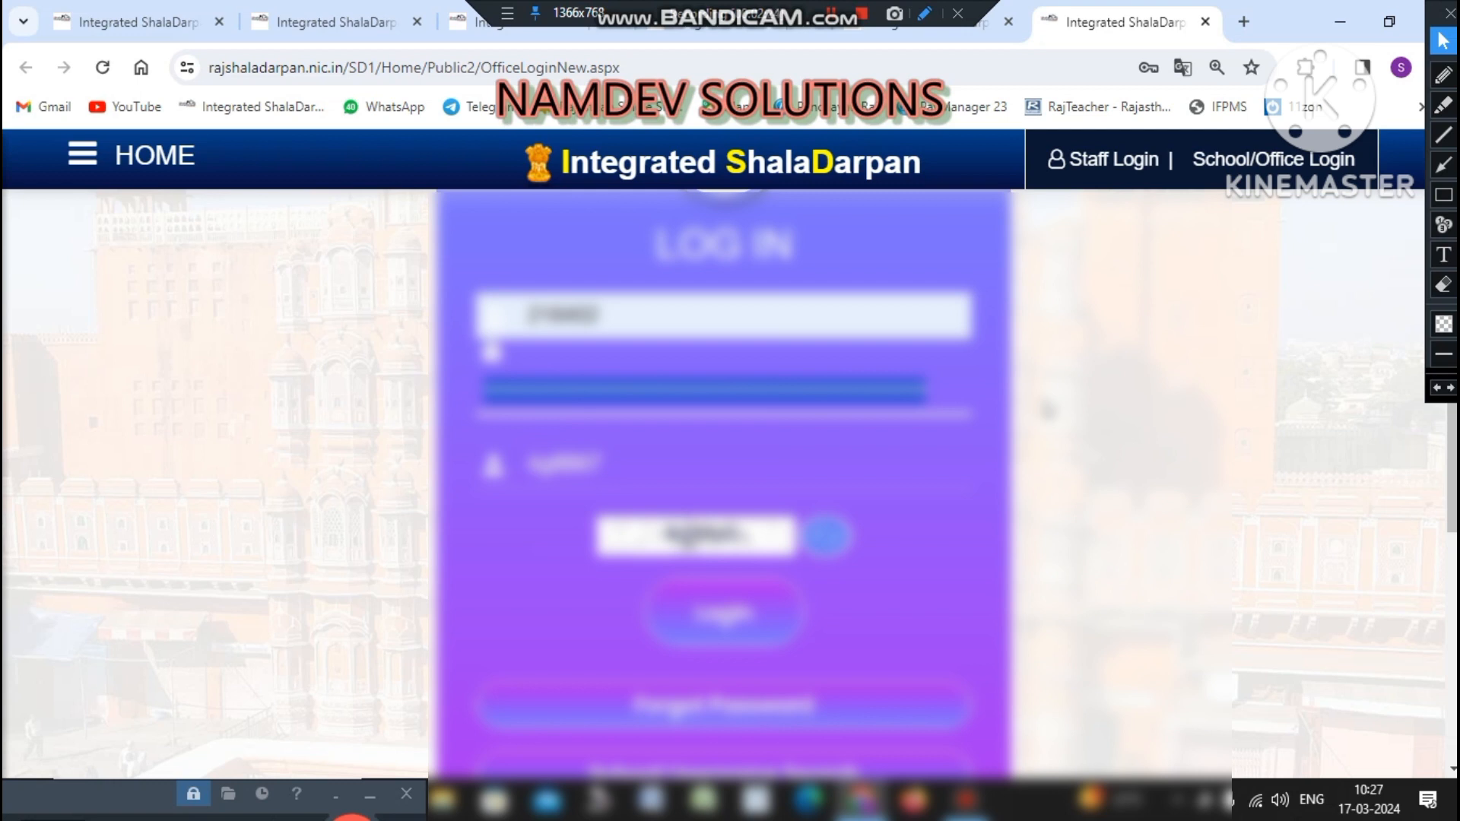
type("••")
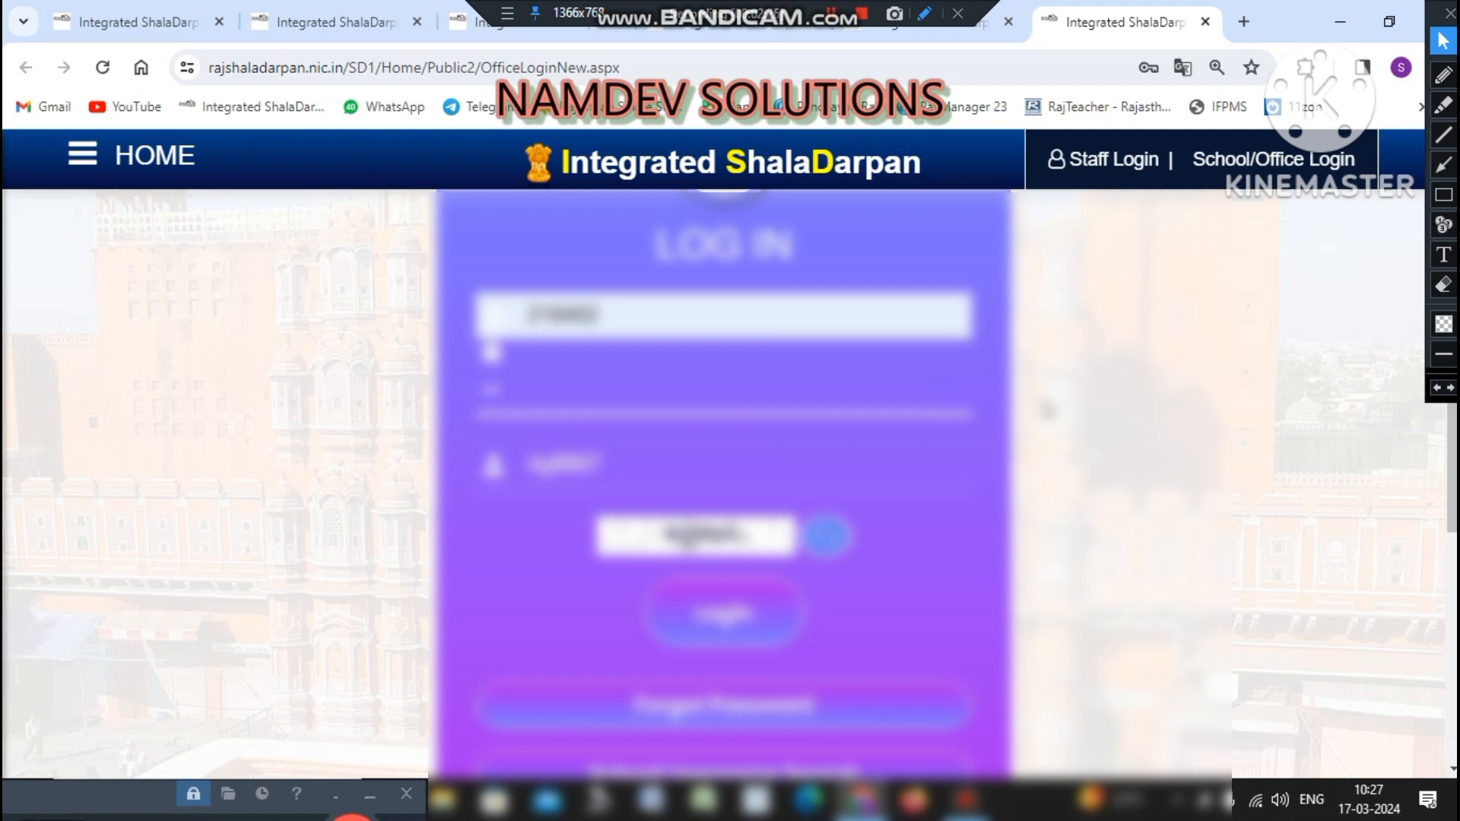
type("•••••")
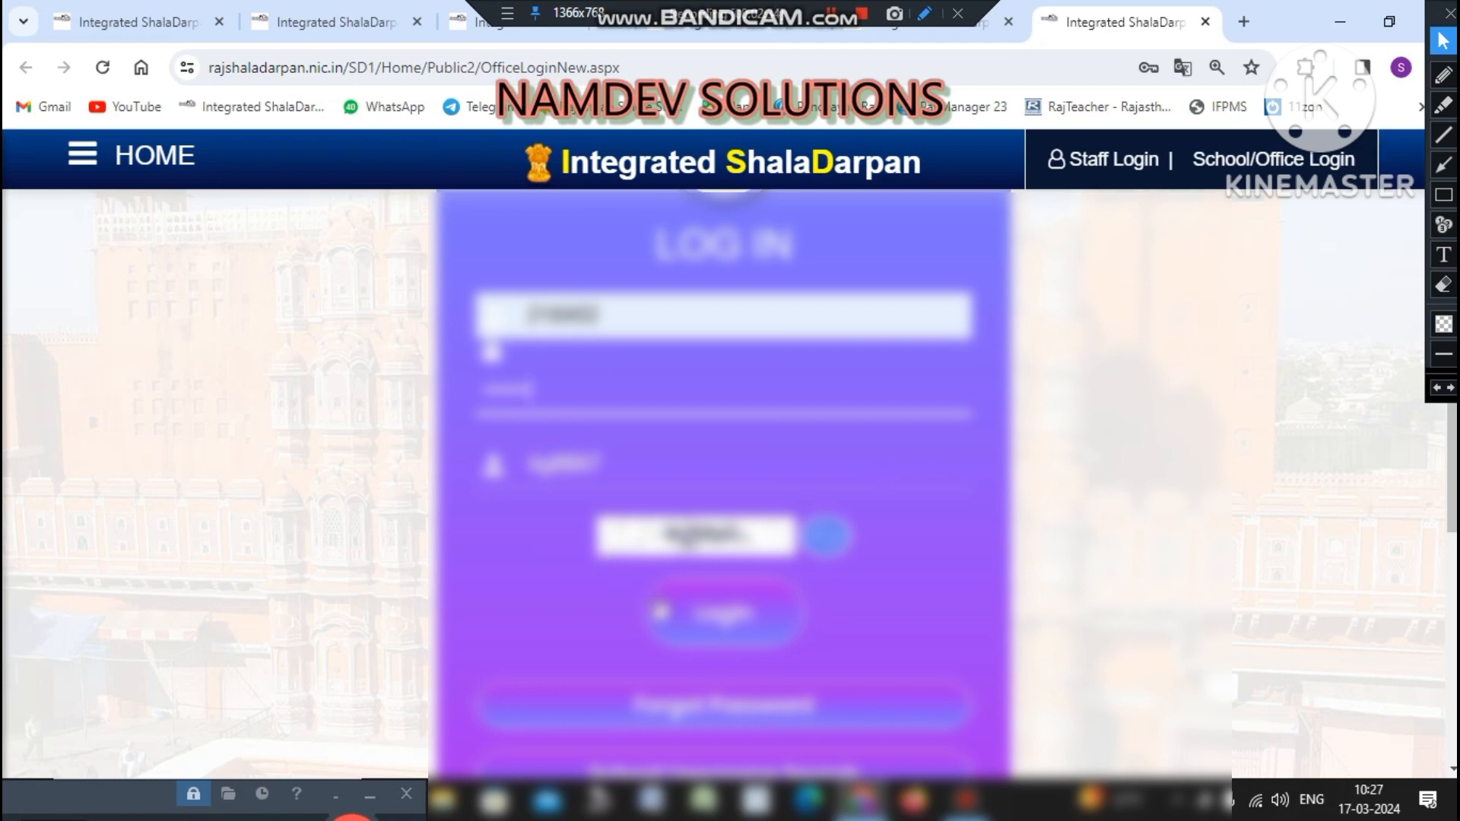
left_click(724, 612)
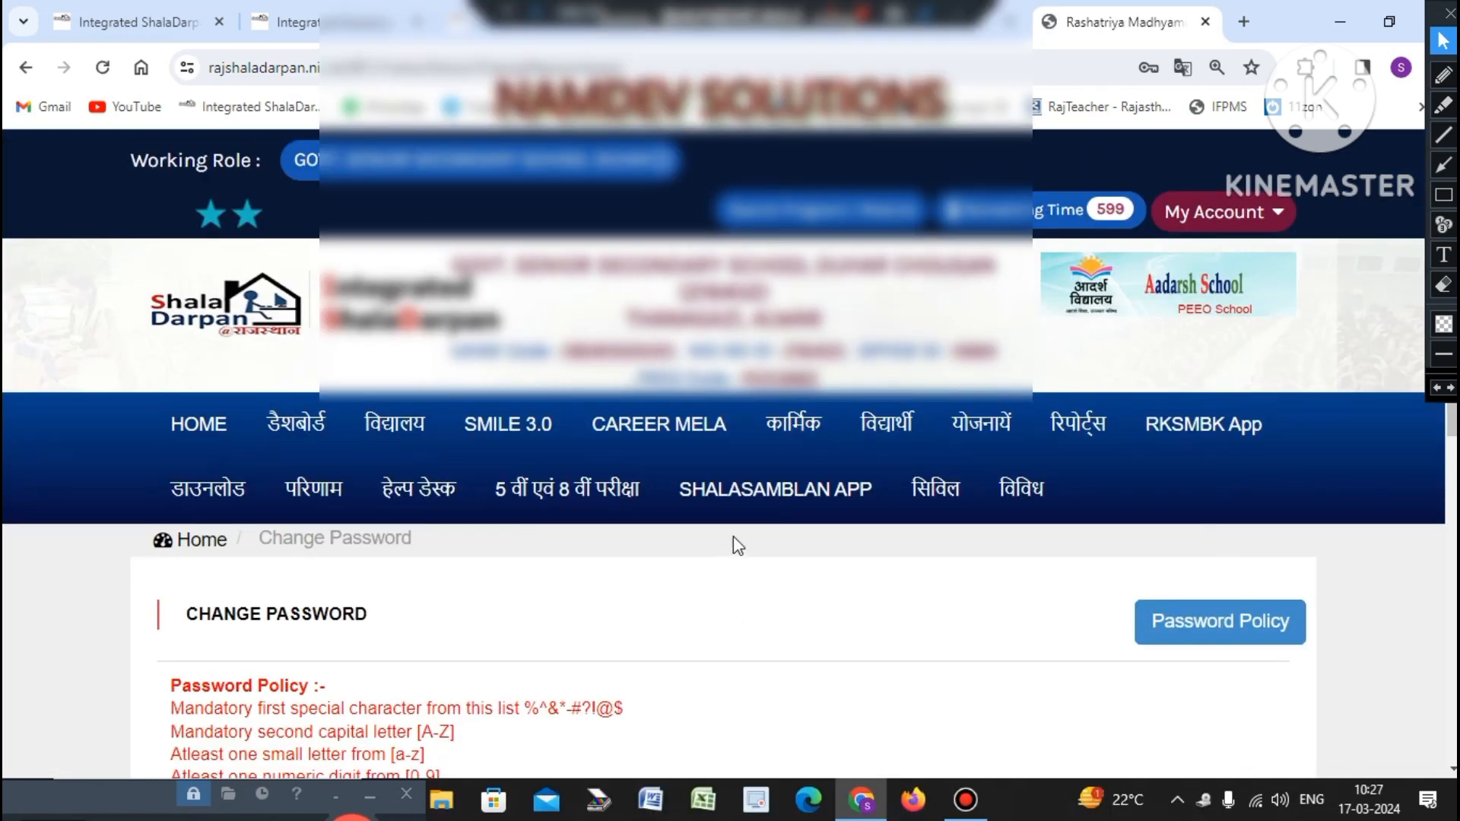
Step: Enter the current account password as the old password in the Change Password form
scroll(734, 538, "down", 8)
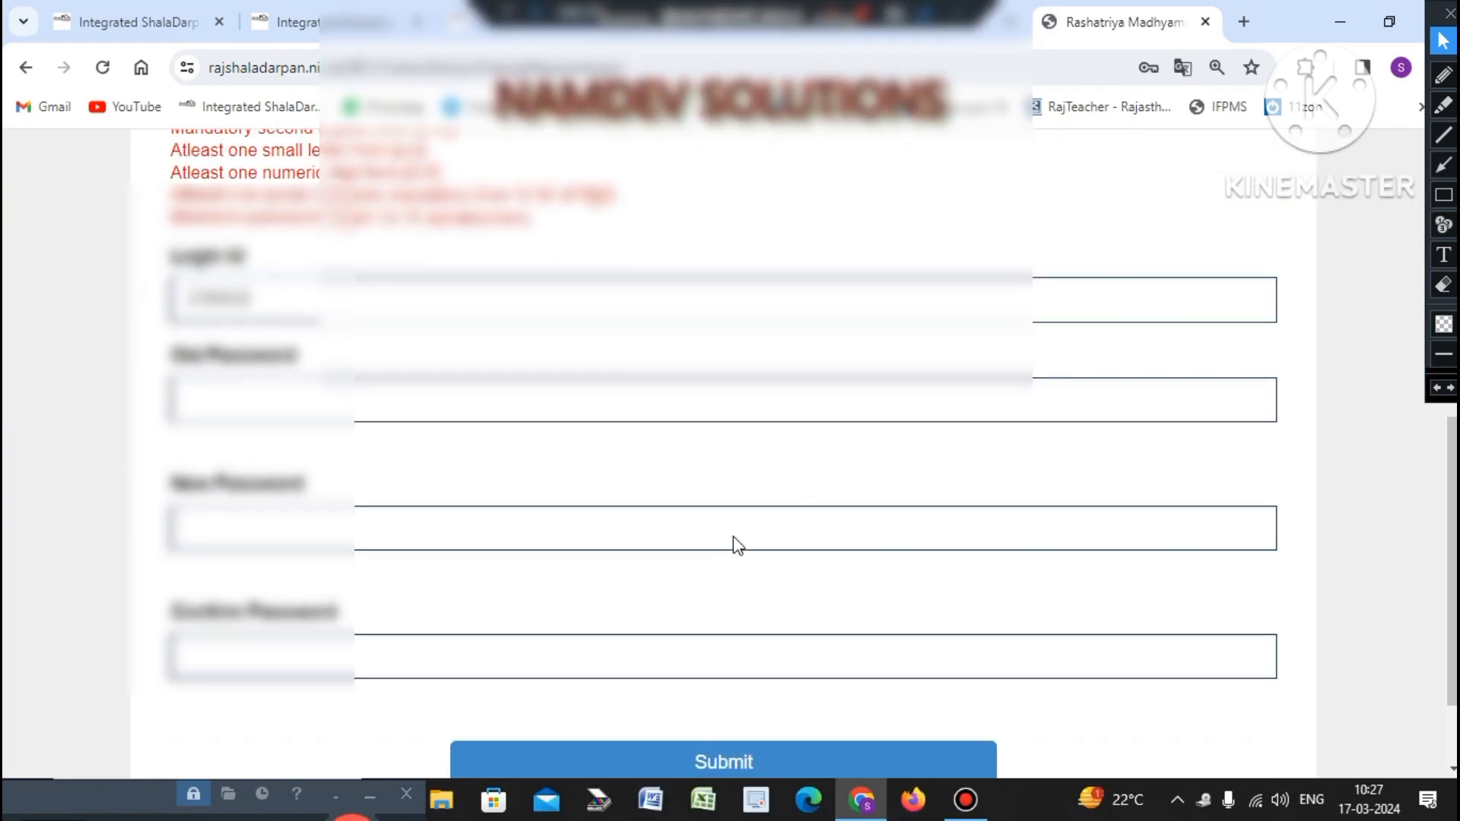
scroll(736, 546, "up", 2)
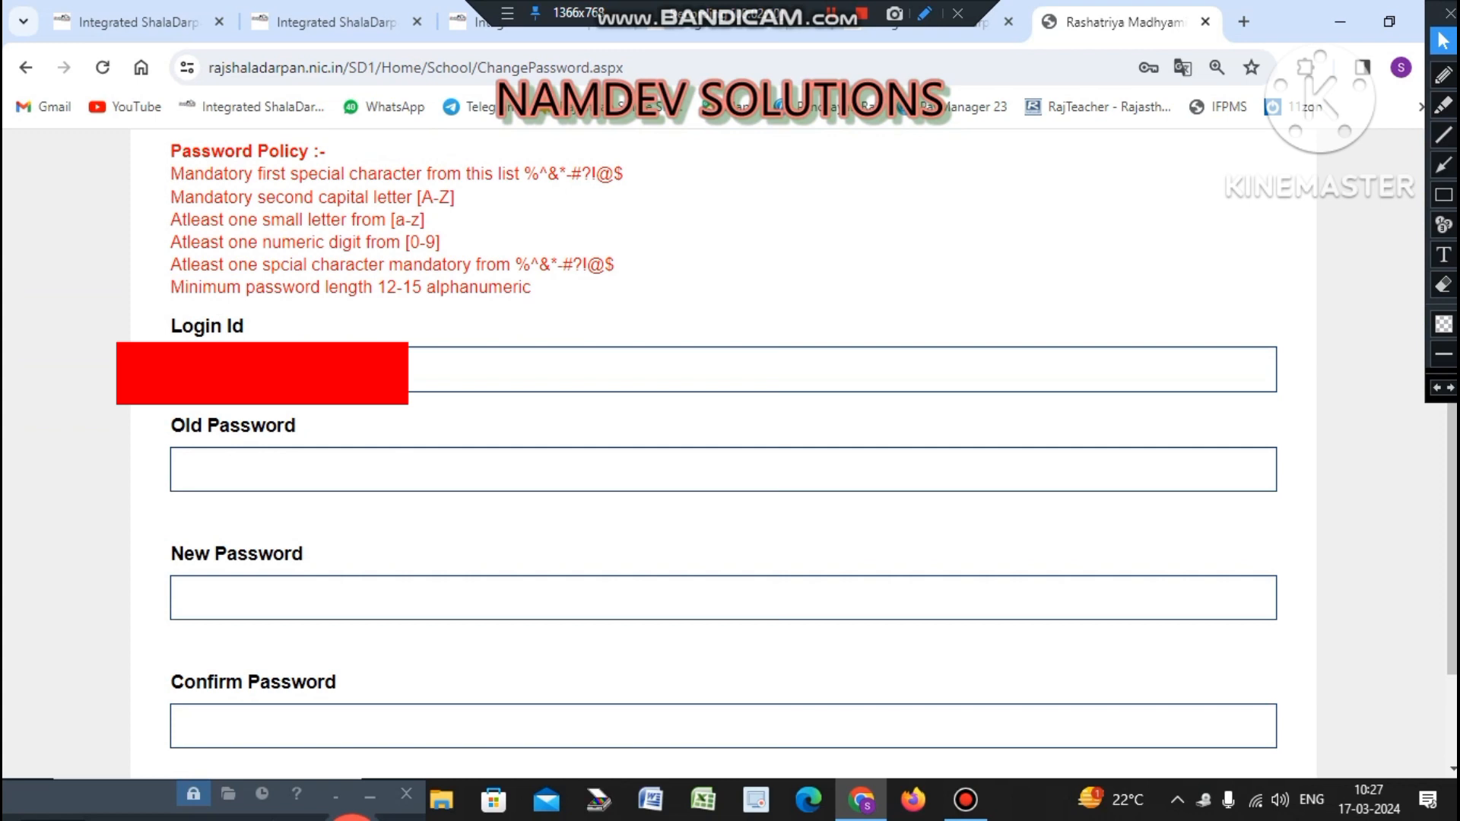
left_click(239, 466)
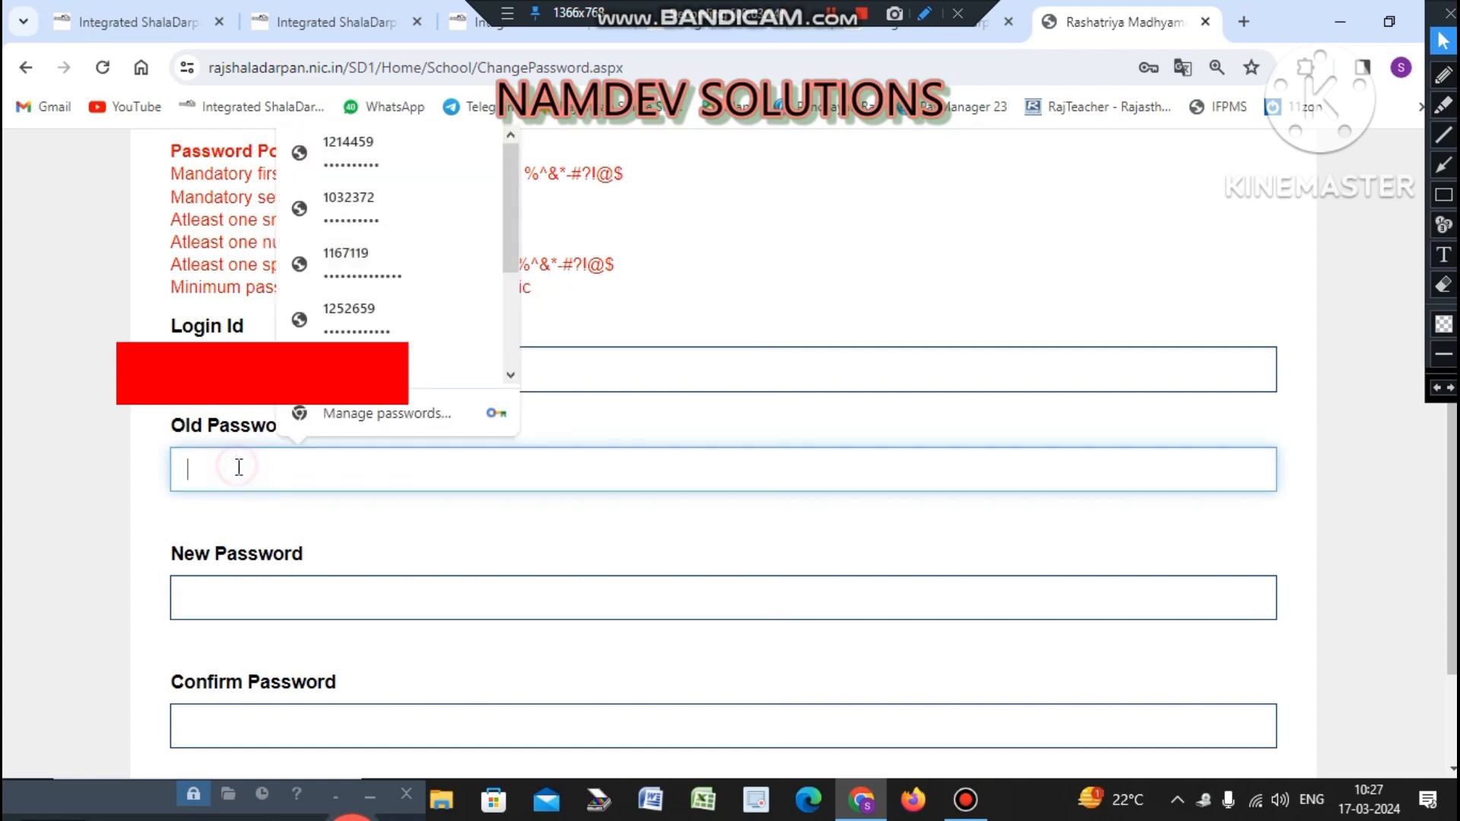
type("@")
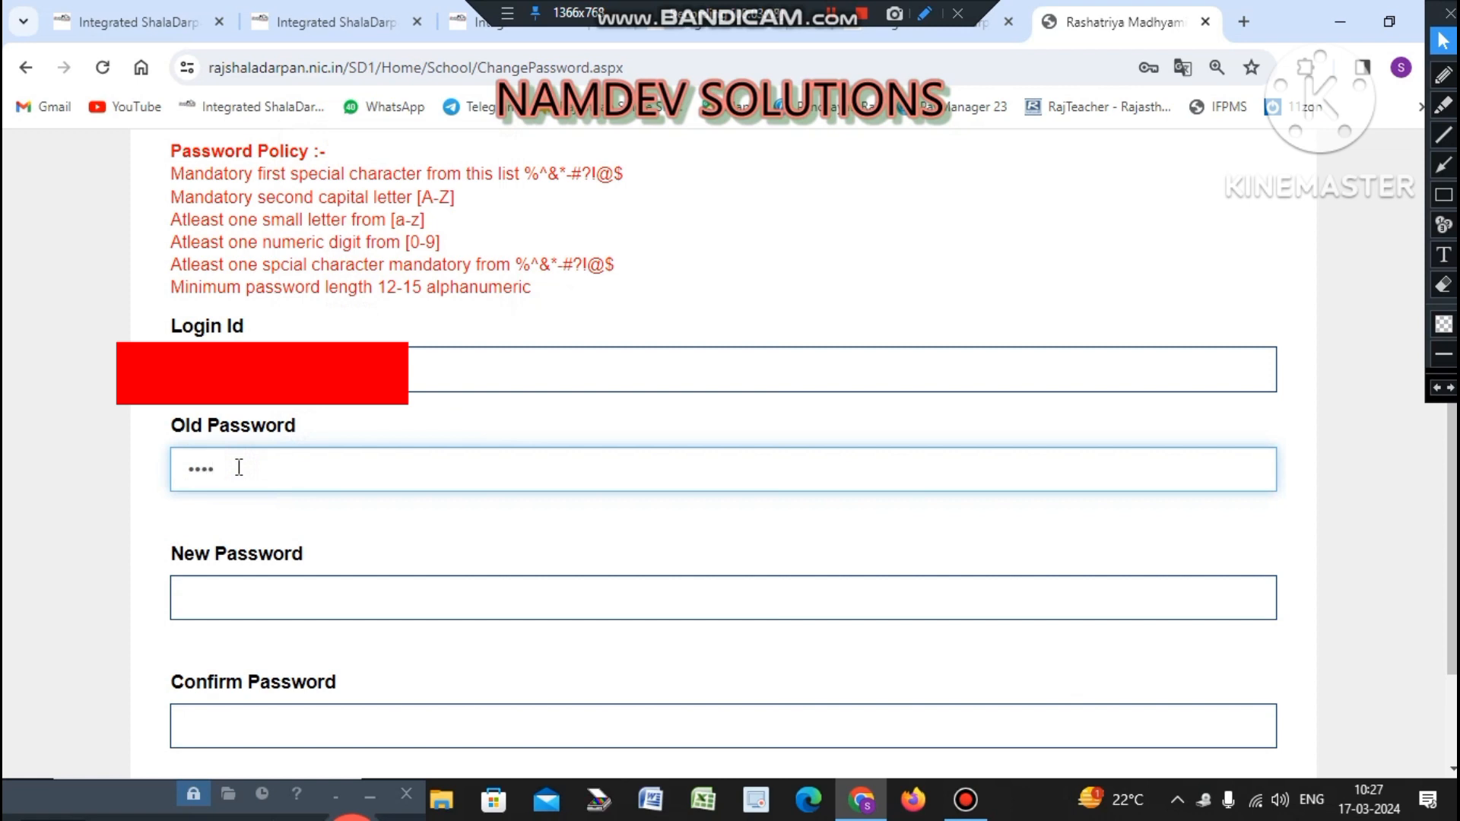
type("•••••")
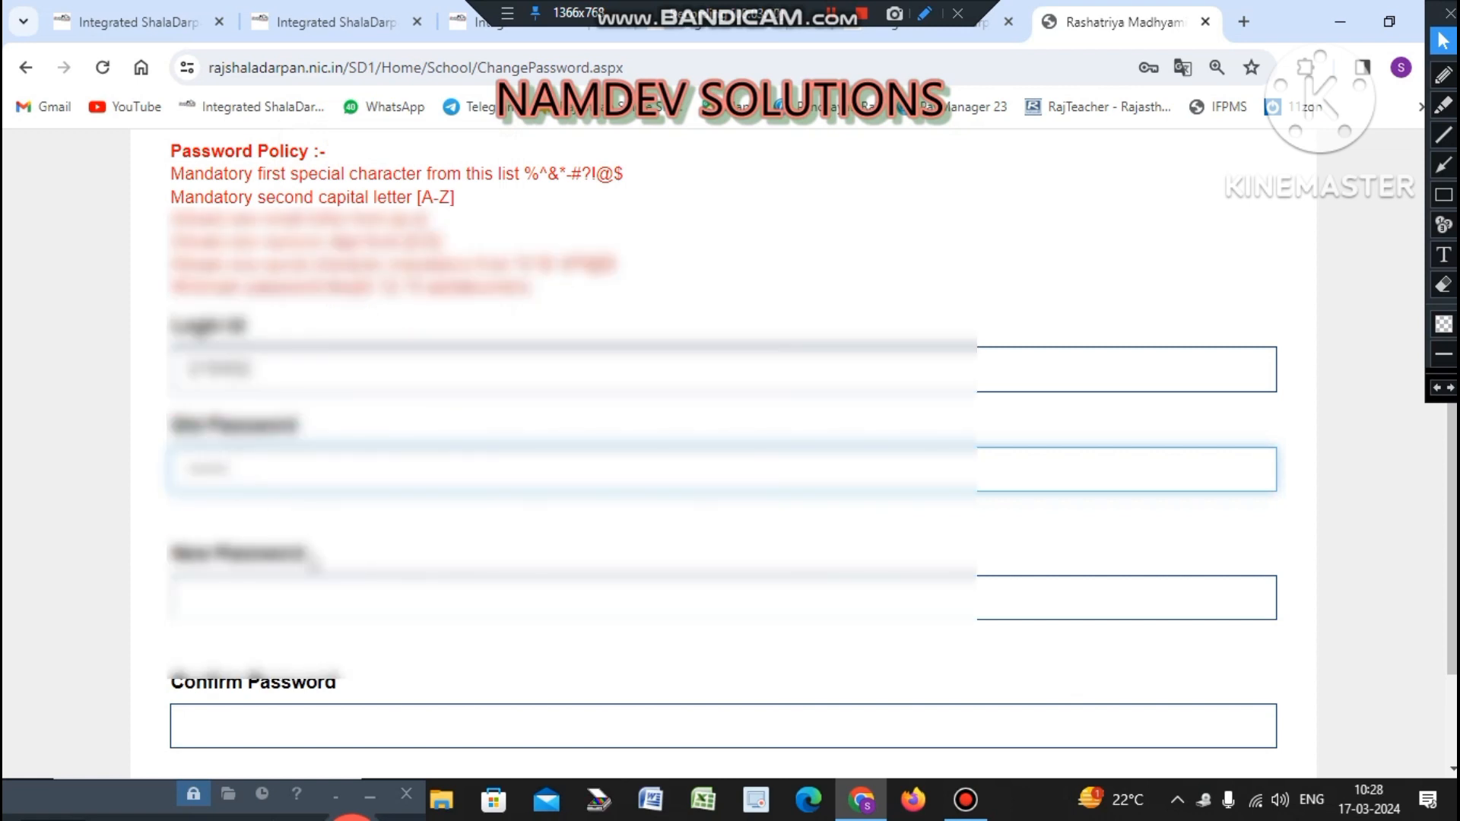
Step: Outline the Password Policy rules with a black rectangle and clear the outline
scroll(418, 491, "down", 1)
left_click(418, 489)
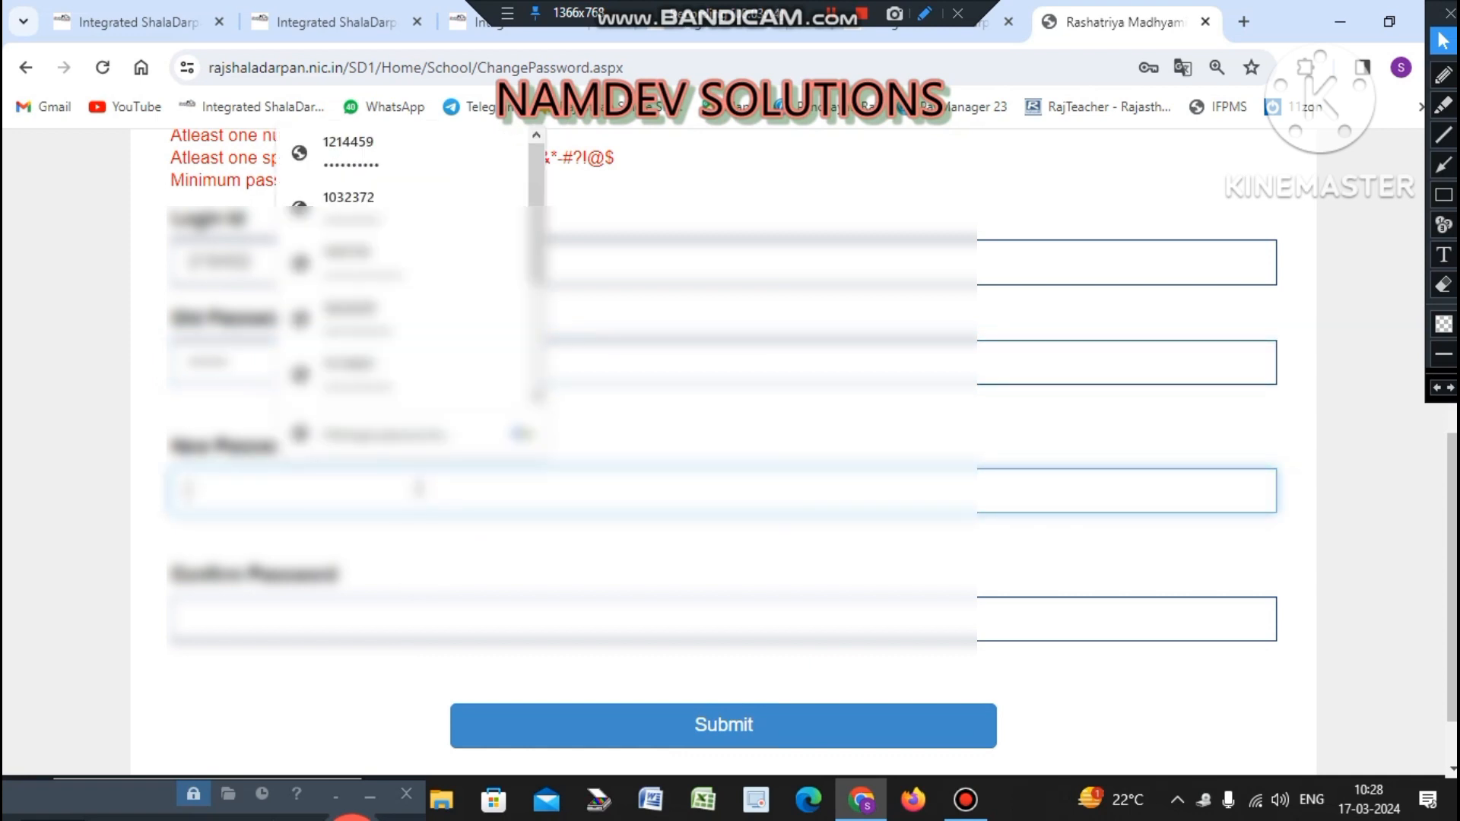
scroll(867, 195, "up", 4)
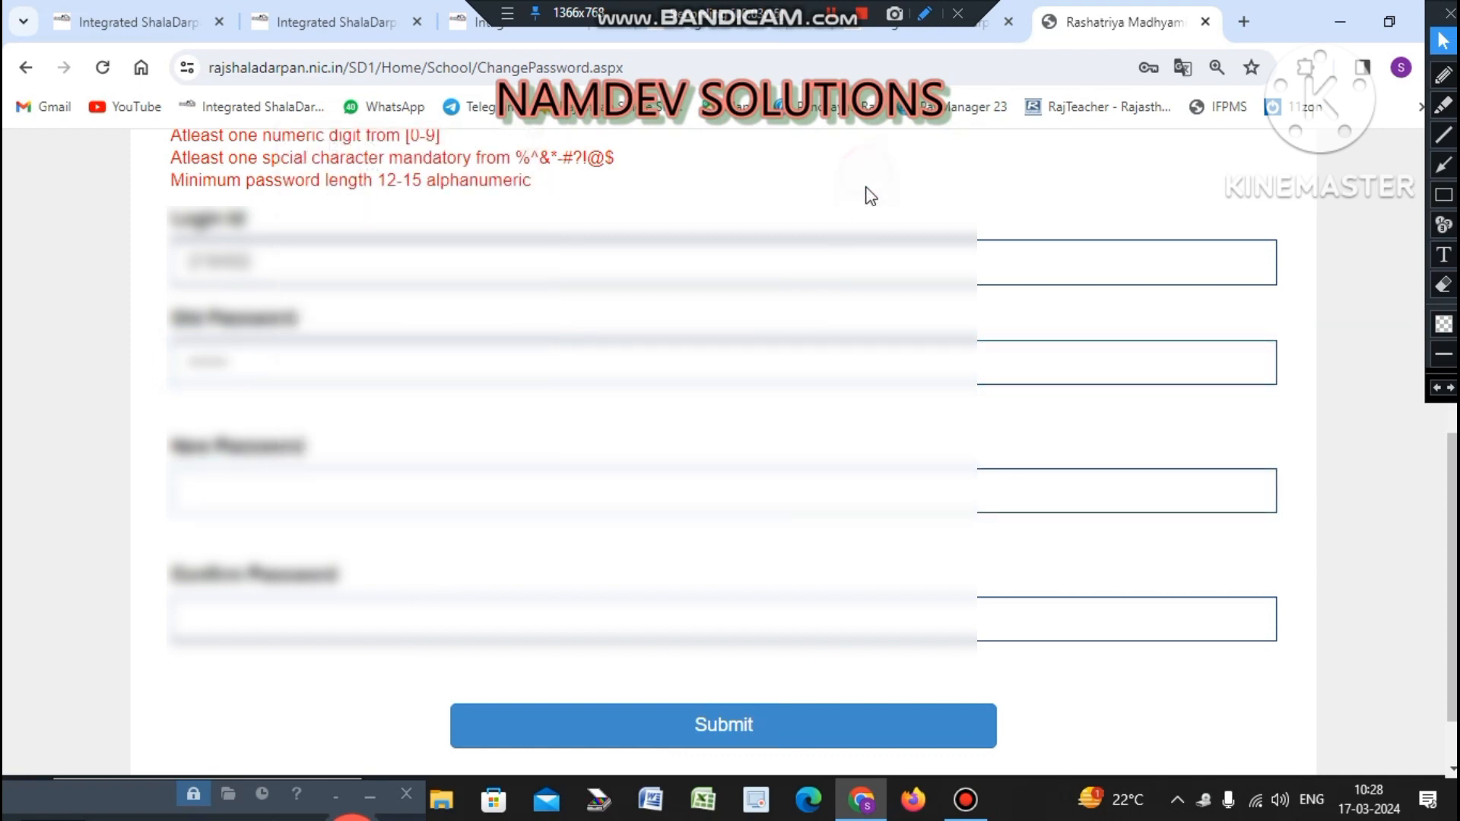
left_click(1443, 195)
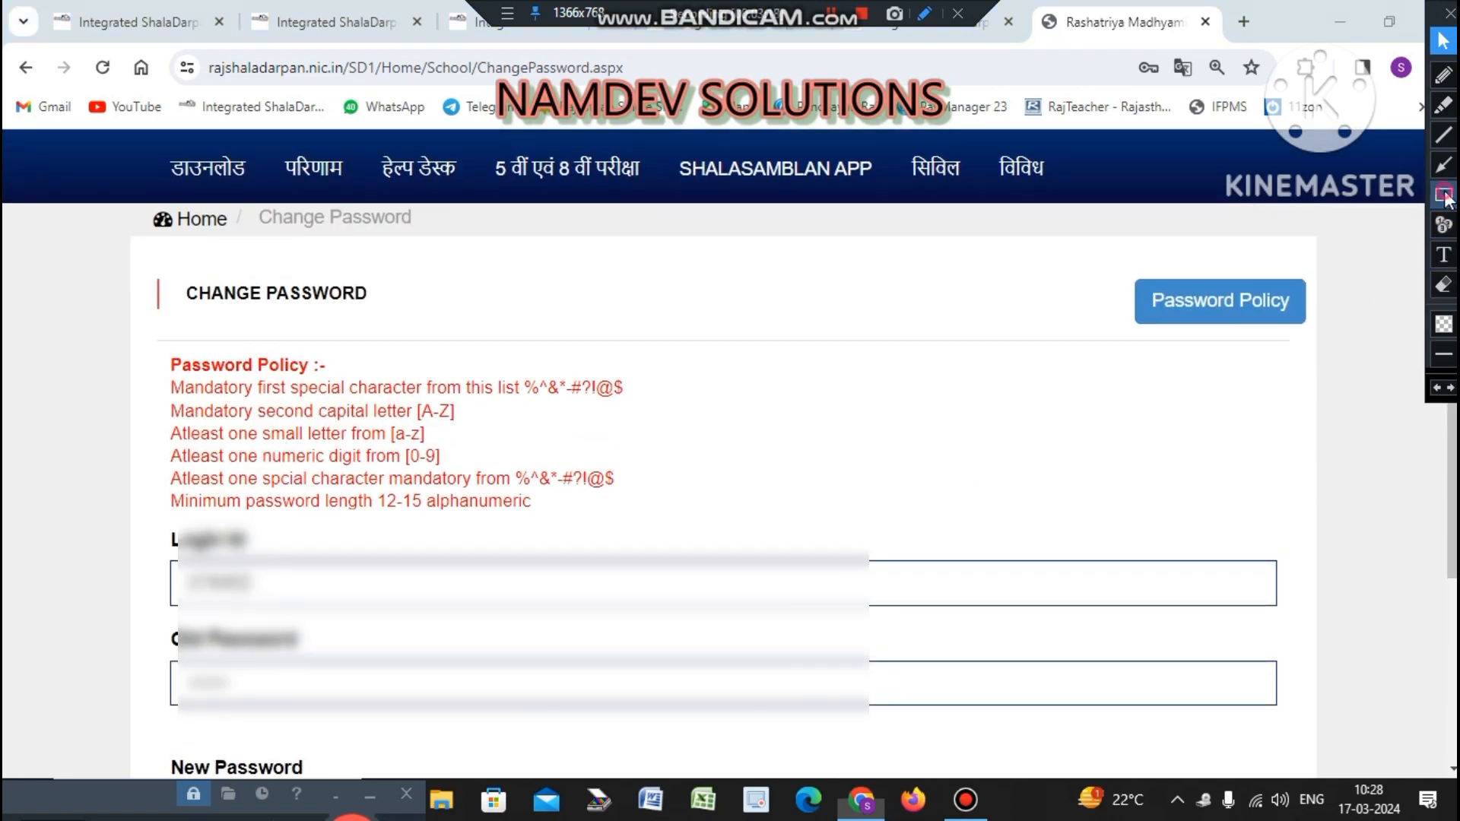
mouse_move(159, 335)
left_mouse_down()
mouse_move(581, 365)
mouse_move(703, 517)
left_mouse_up()
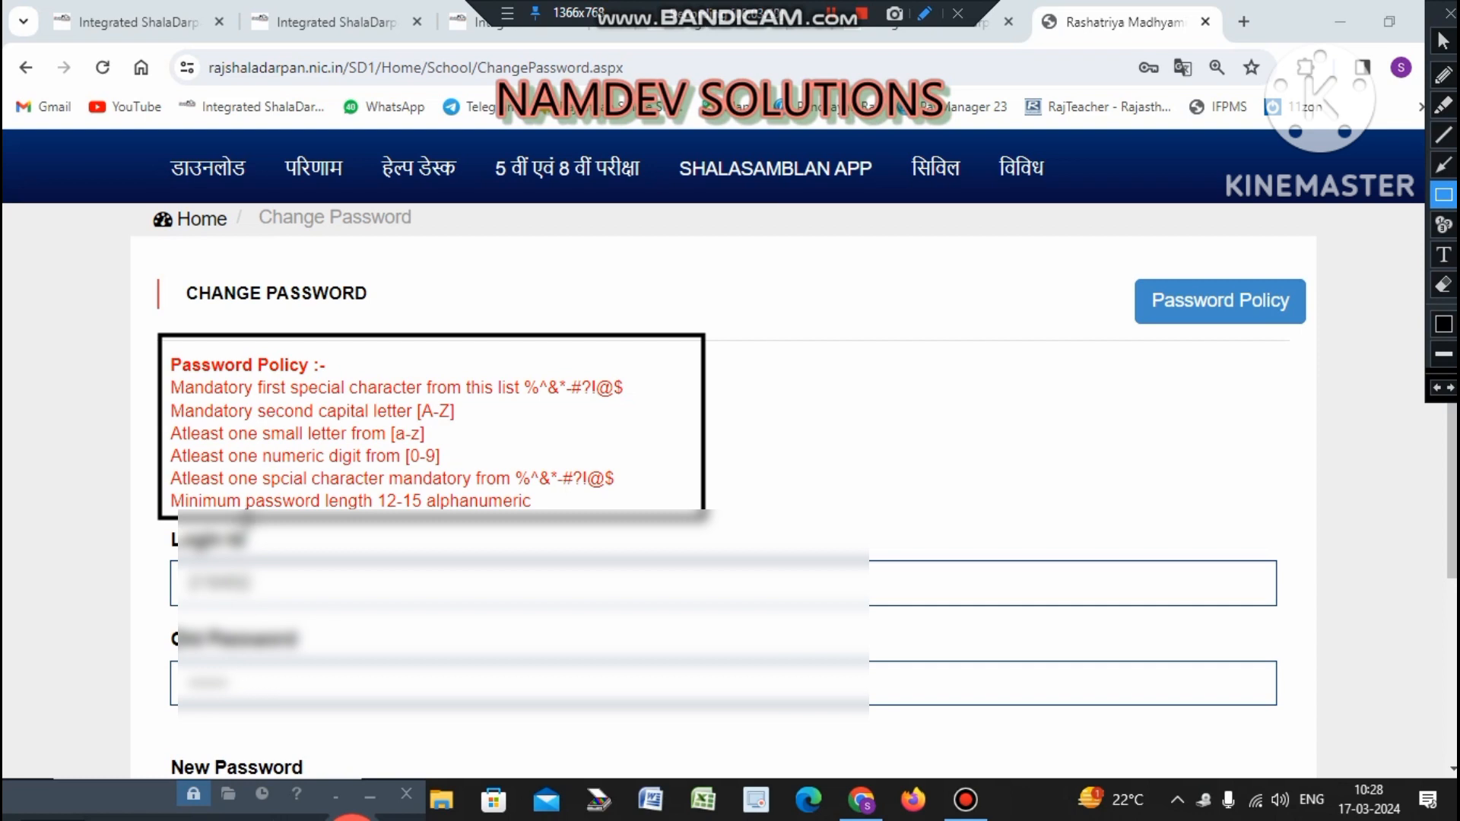
left_click(1437, 388)
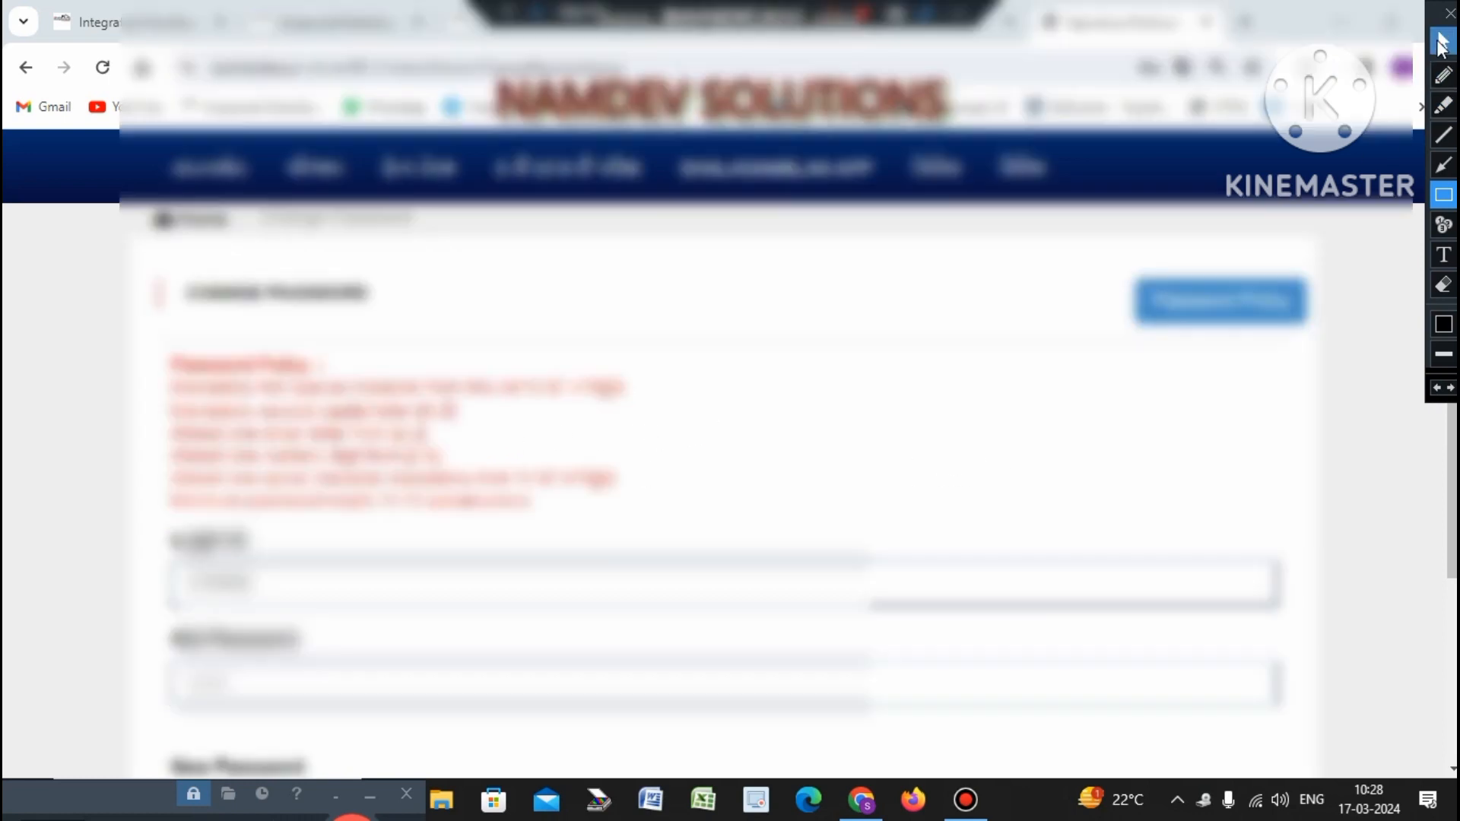
left_click(1443, 40)
Step: Enter the new account password in the New Password field of the Change Password form
scroll(700, 404, "down", 3)
left_click(402, 495)
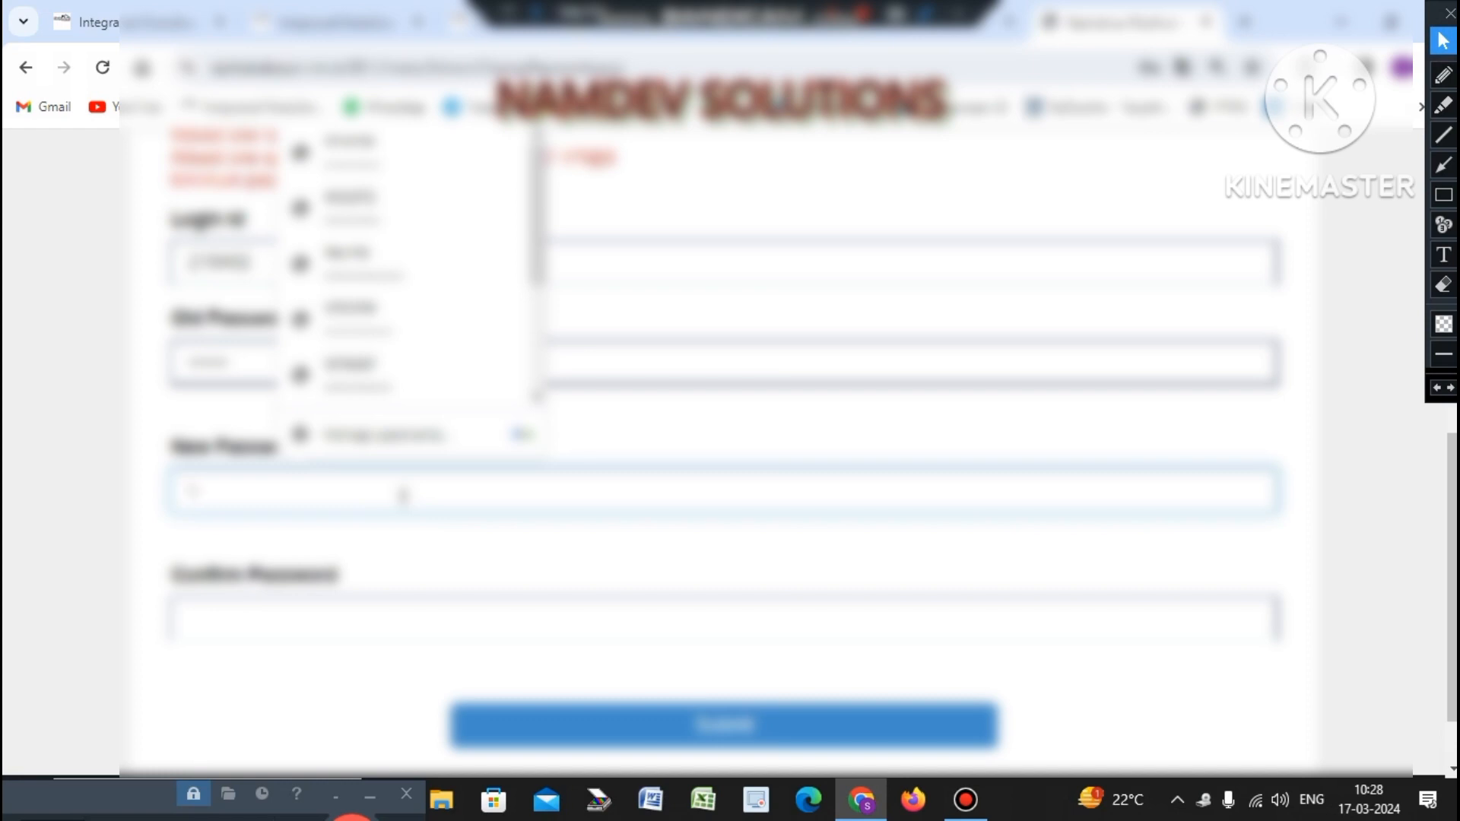
type("••••••••••")
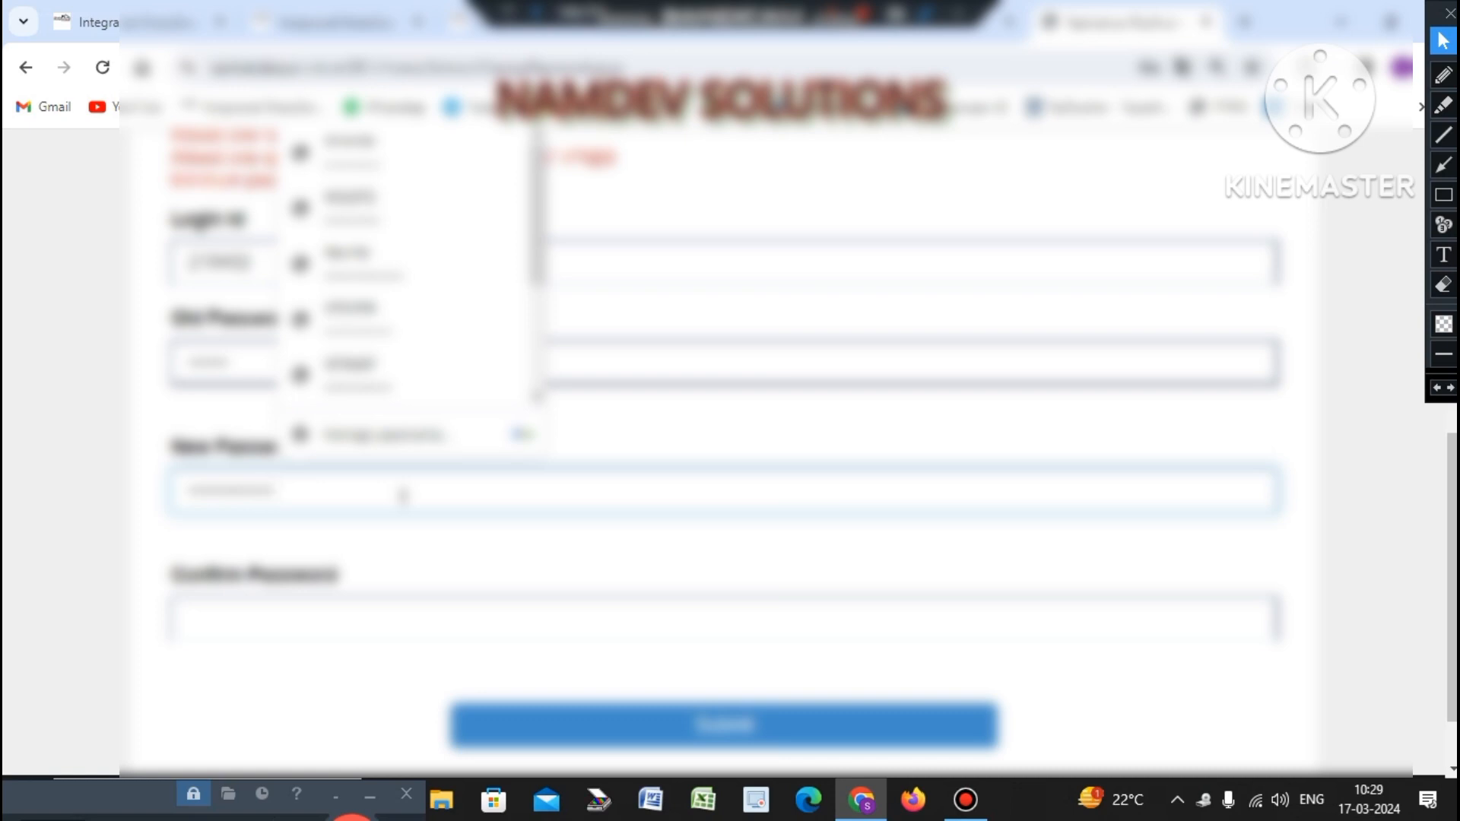
type("•")
Step: Repeat the new account password as its confirmation and submit the Change Password form
left_click(405, 617)
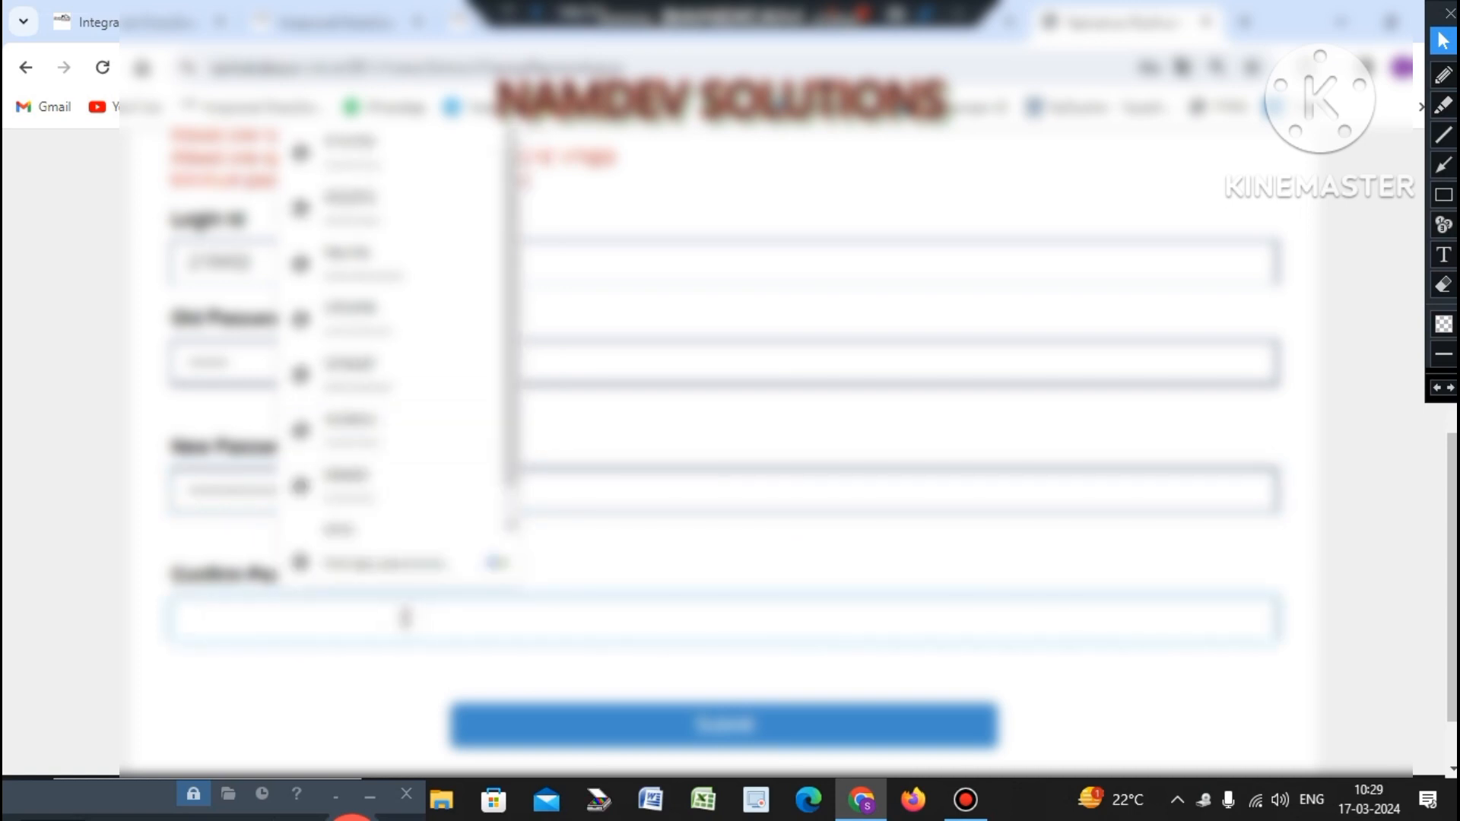
type("a")
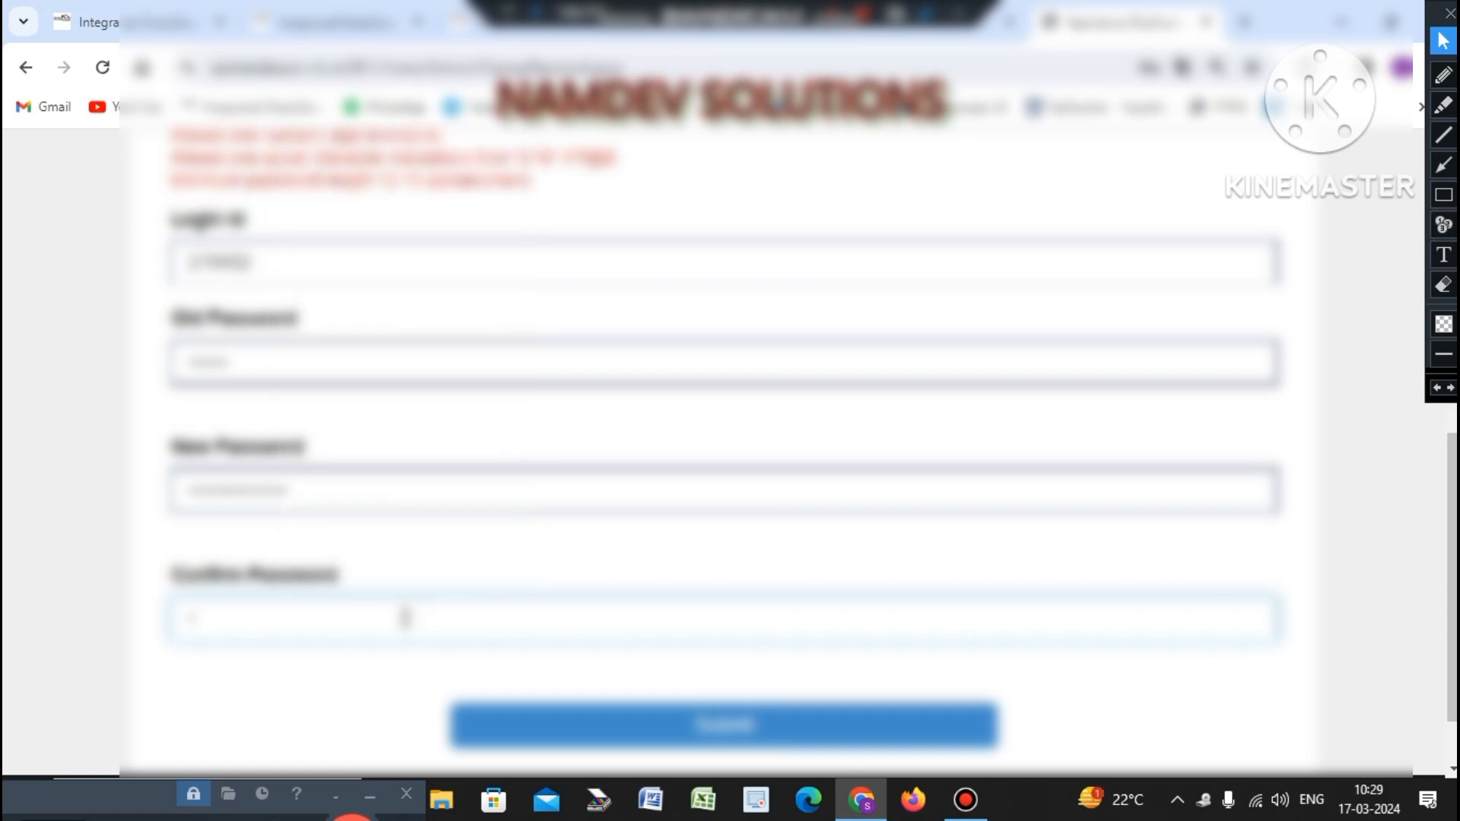
type("••••••••")
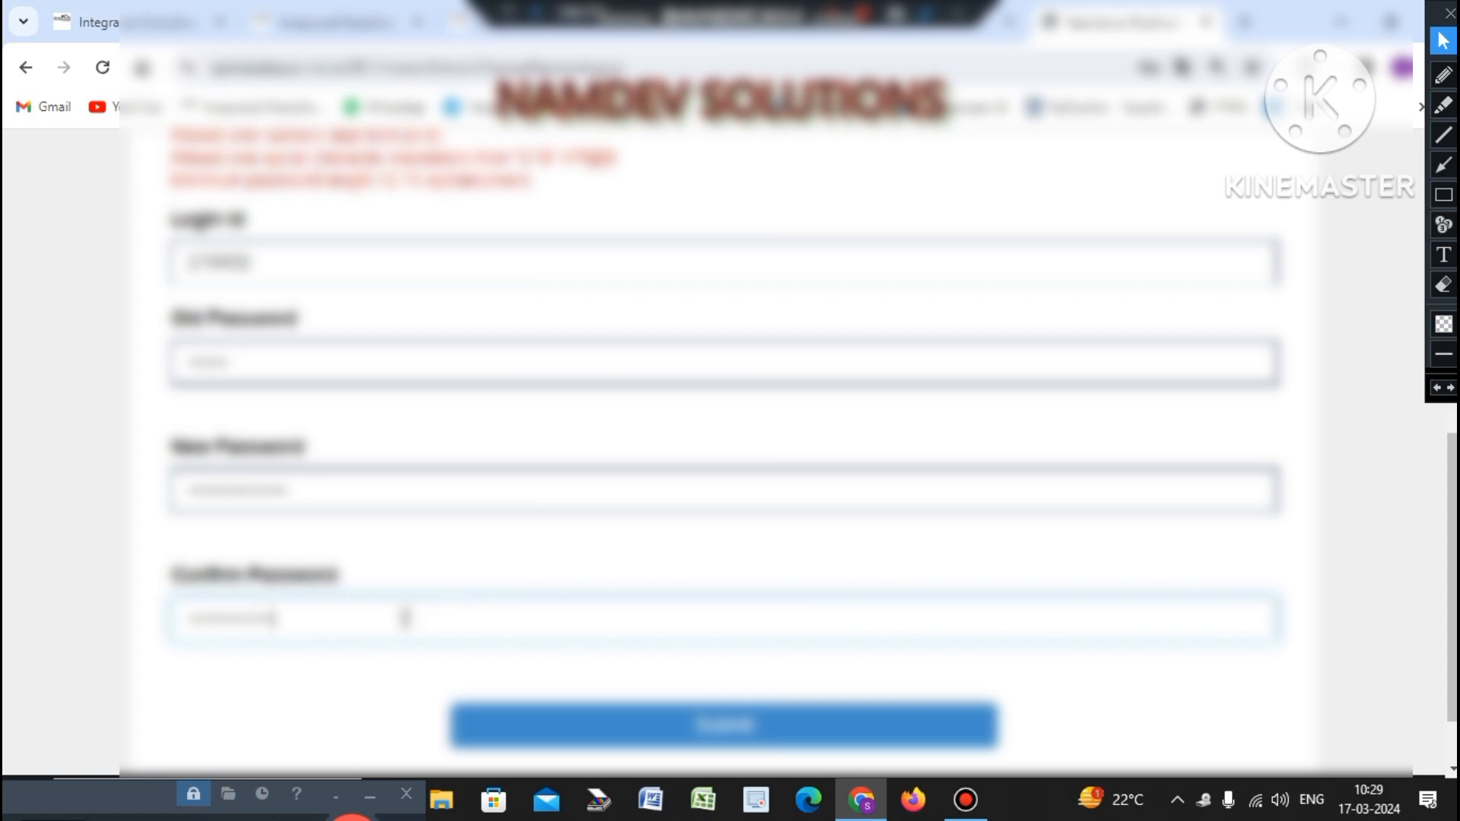
type("•")
left_click(1144, 696)
left_click(759, 736)
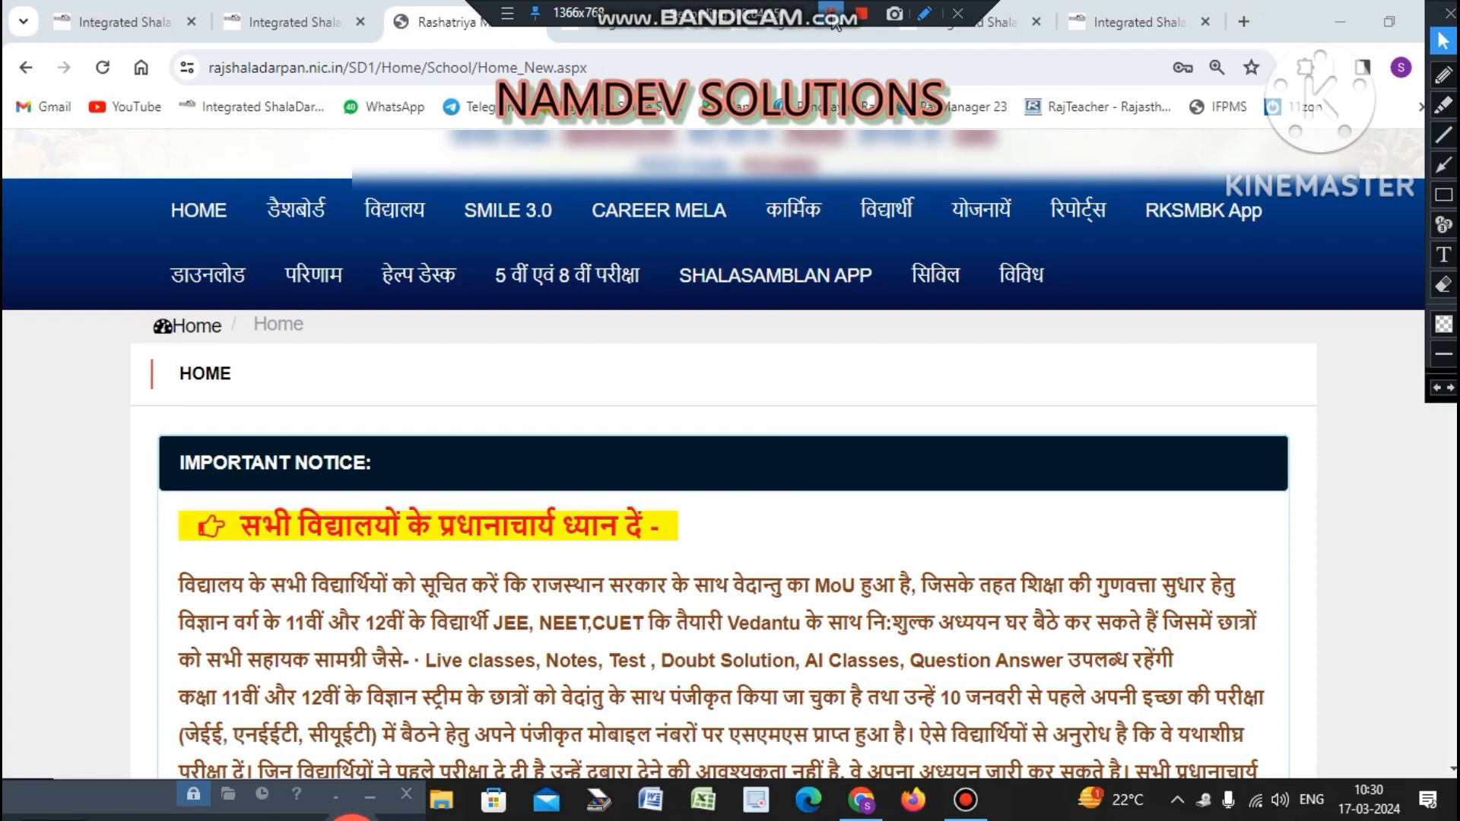
Step: Look through the important notice, links and module sections on the school's home page
scroll(847, 213, "down", 2)
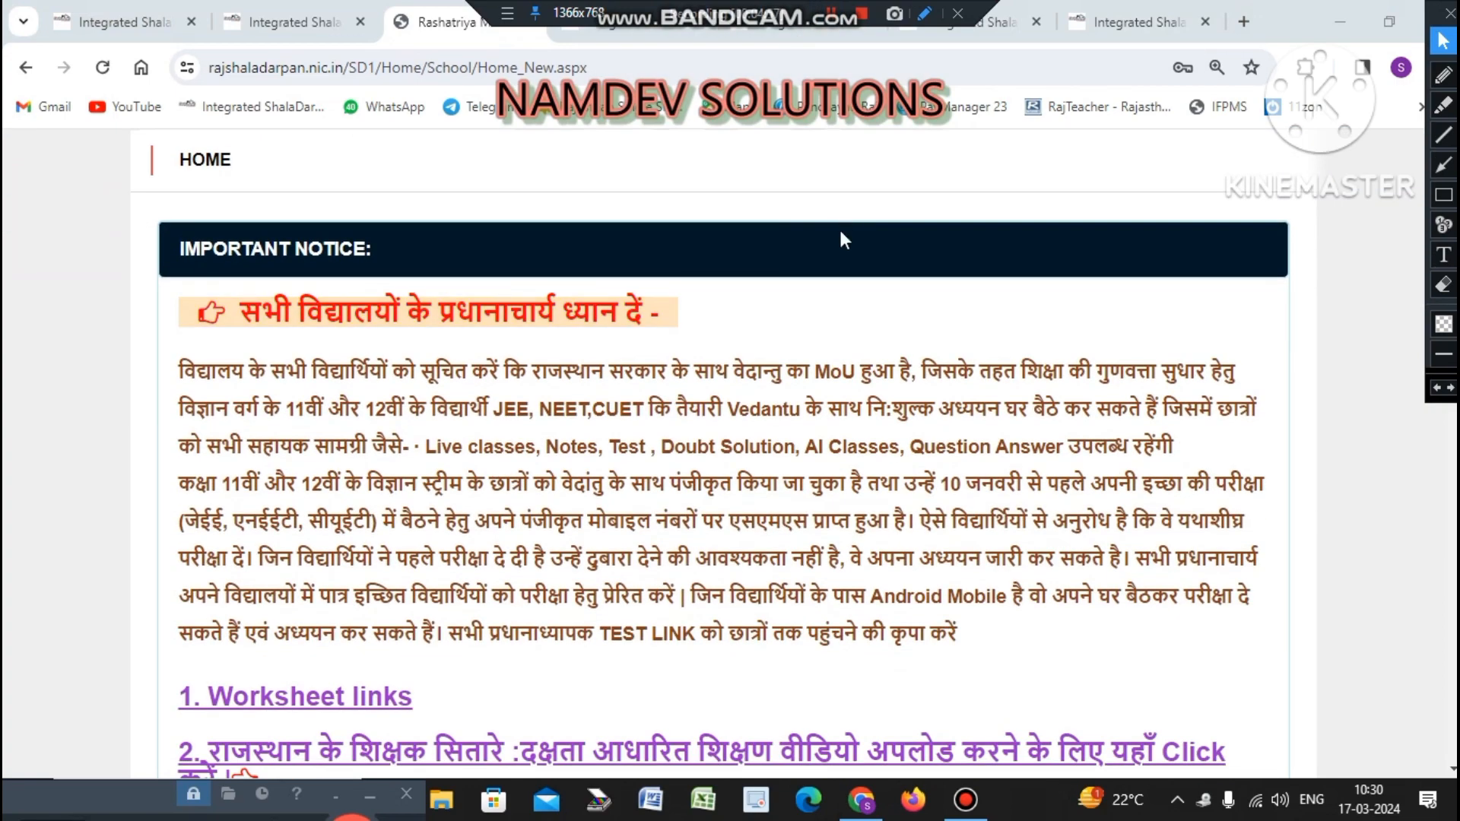
scroll(844, 228, "down", 3)
scroll(847, 285, "down", 4)
scroll(815, 350, "down", 5)
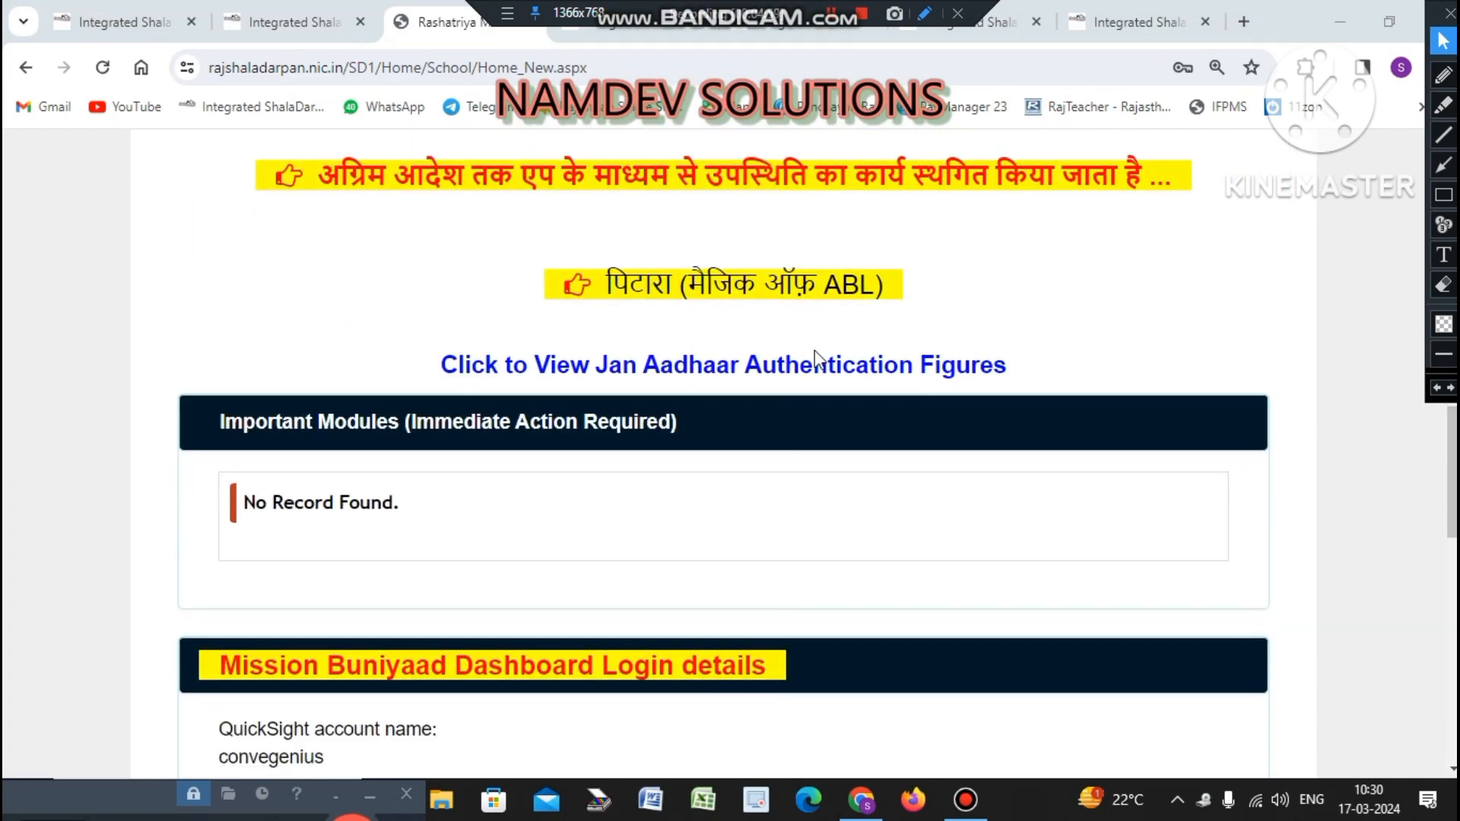
scroll(817, 358, "up", 8)
scroll(815, 350, "up", 1)
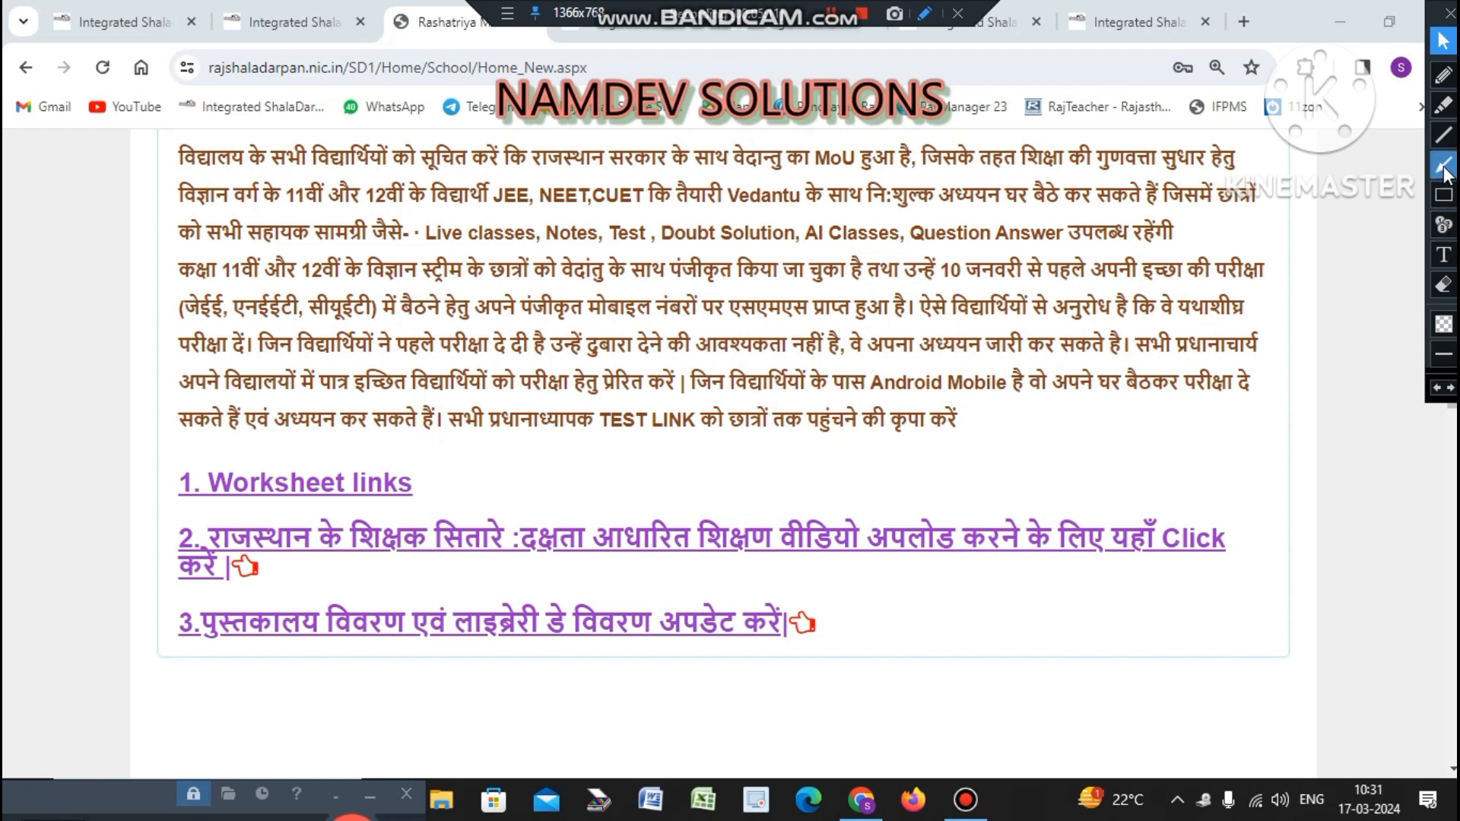
Step: Make a yellow highlighter stroke beside the third notice link, set the highlighter color to black and clear the stroke
left_click(1443, 106)
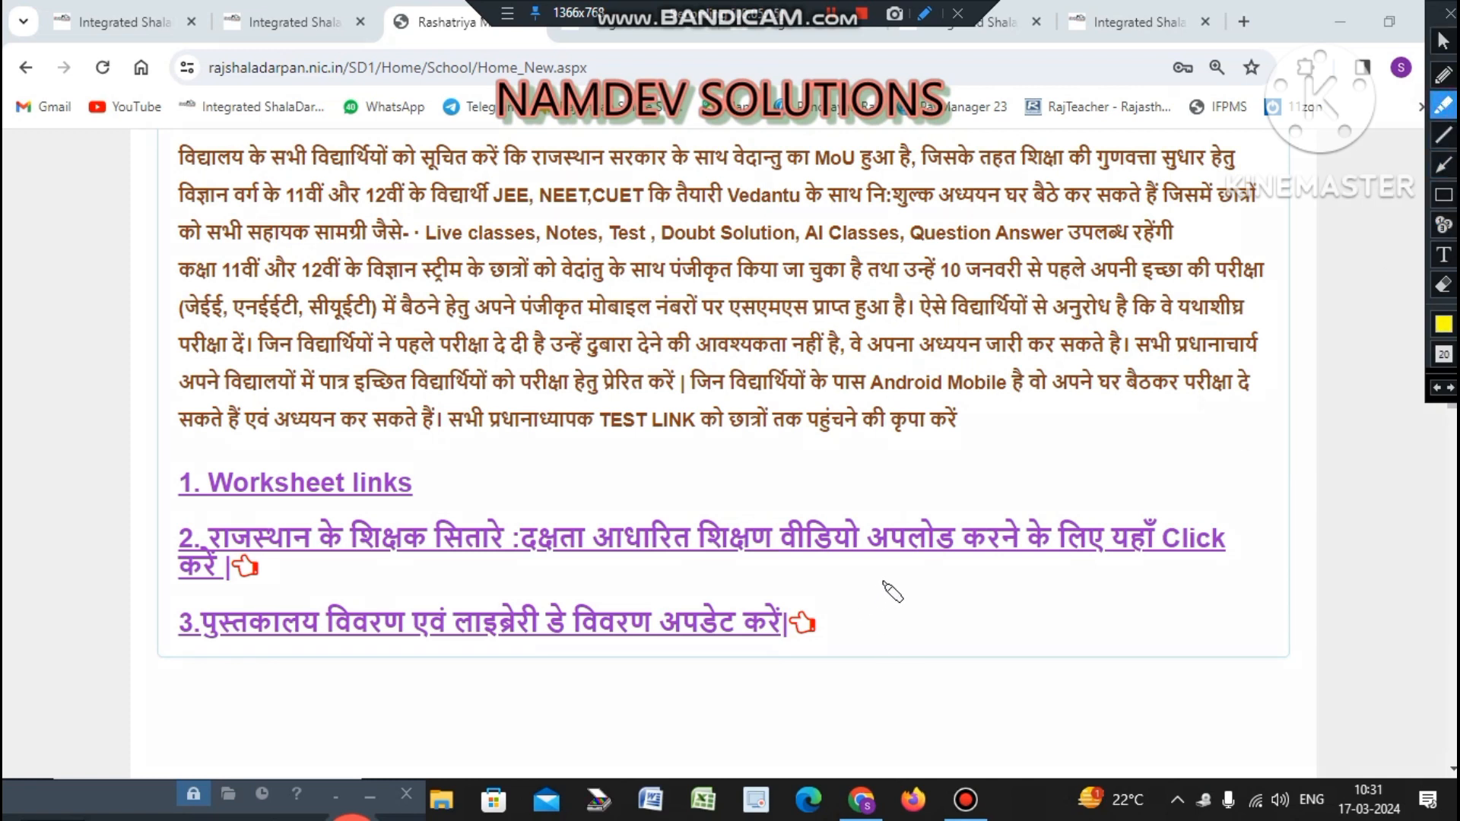
mouse_move(891, 587)
left_mouse_down()
mouse_move(860, 618)
mouse_move(924, 593)
mouse_move(916, 620)
left_mouse_up()
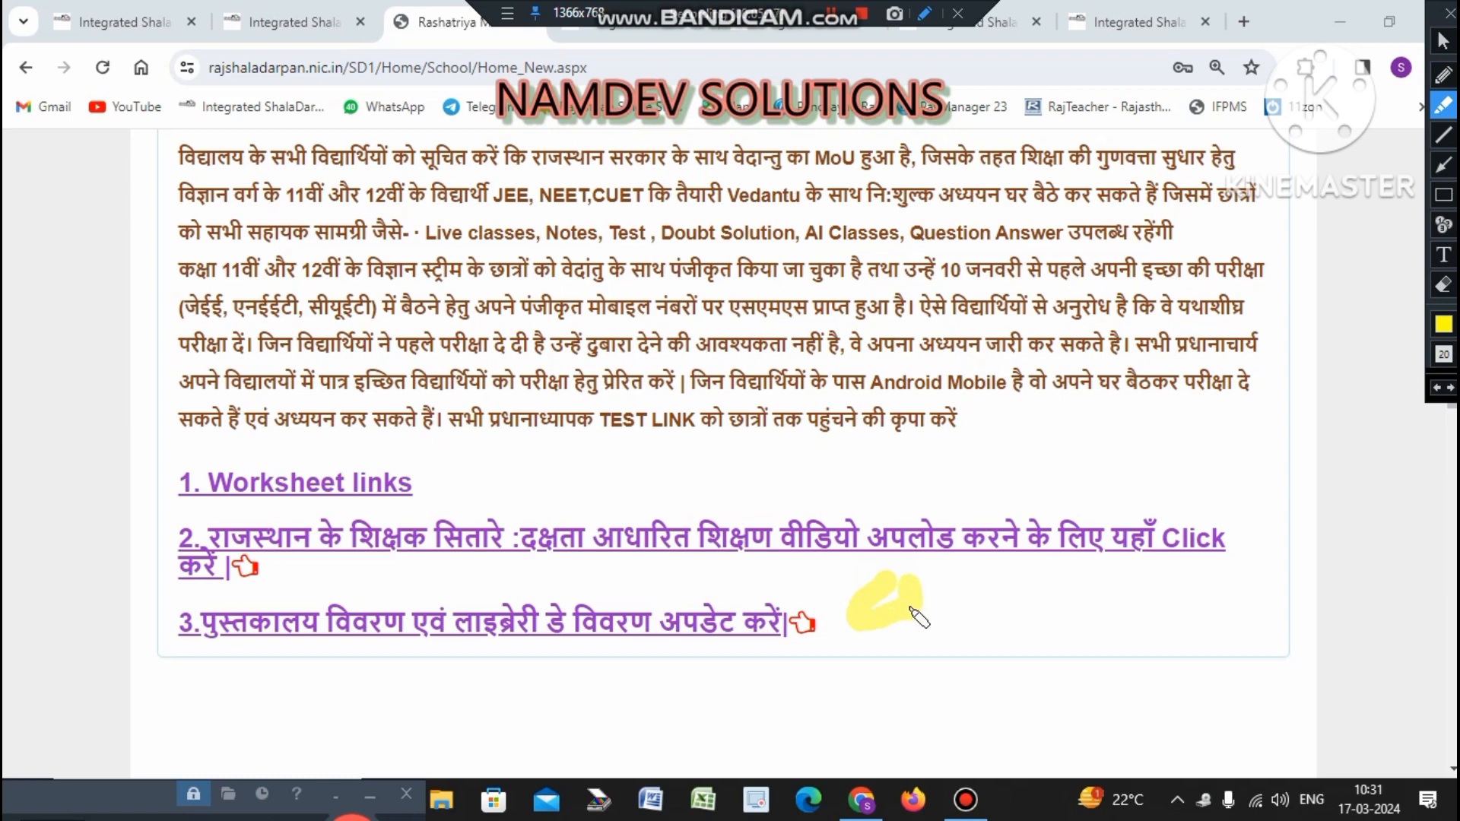
left_click(1442, 326)
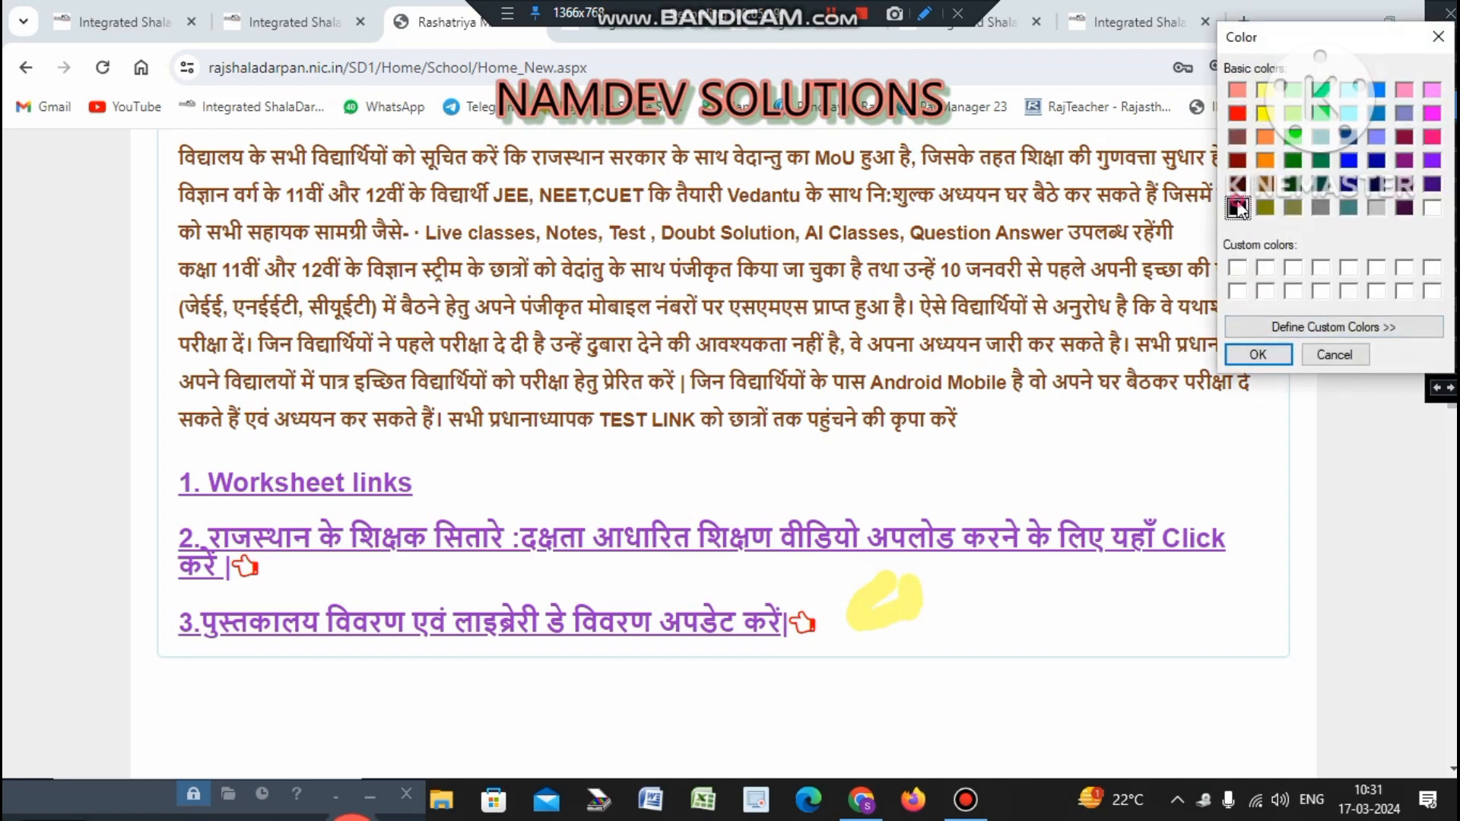
left_click(1261, 355)
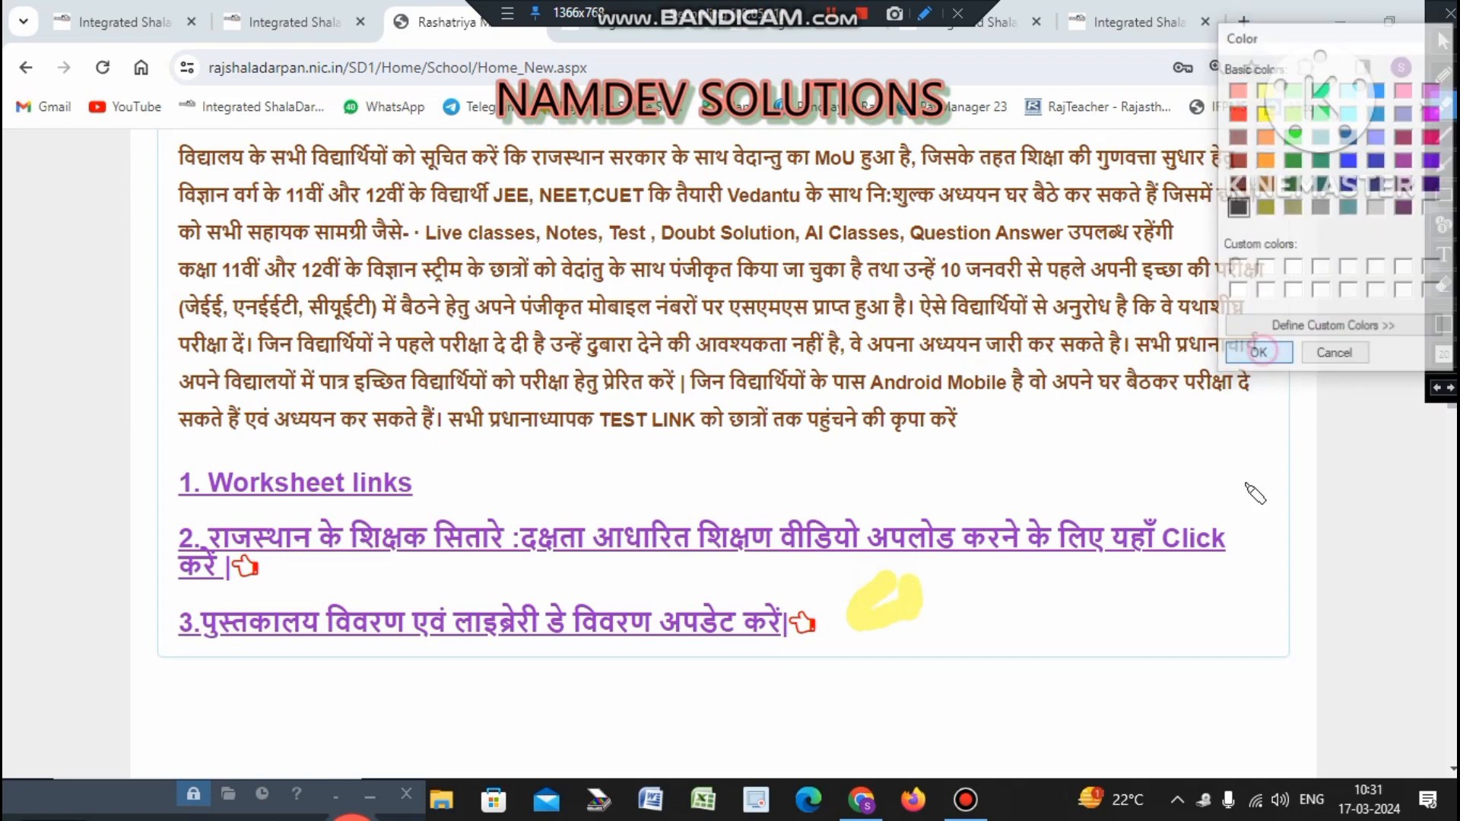
left_click(1436, 389)
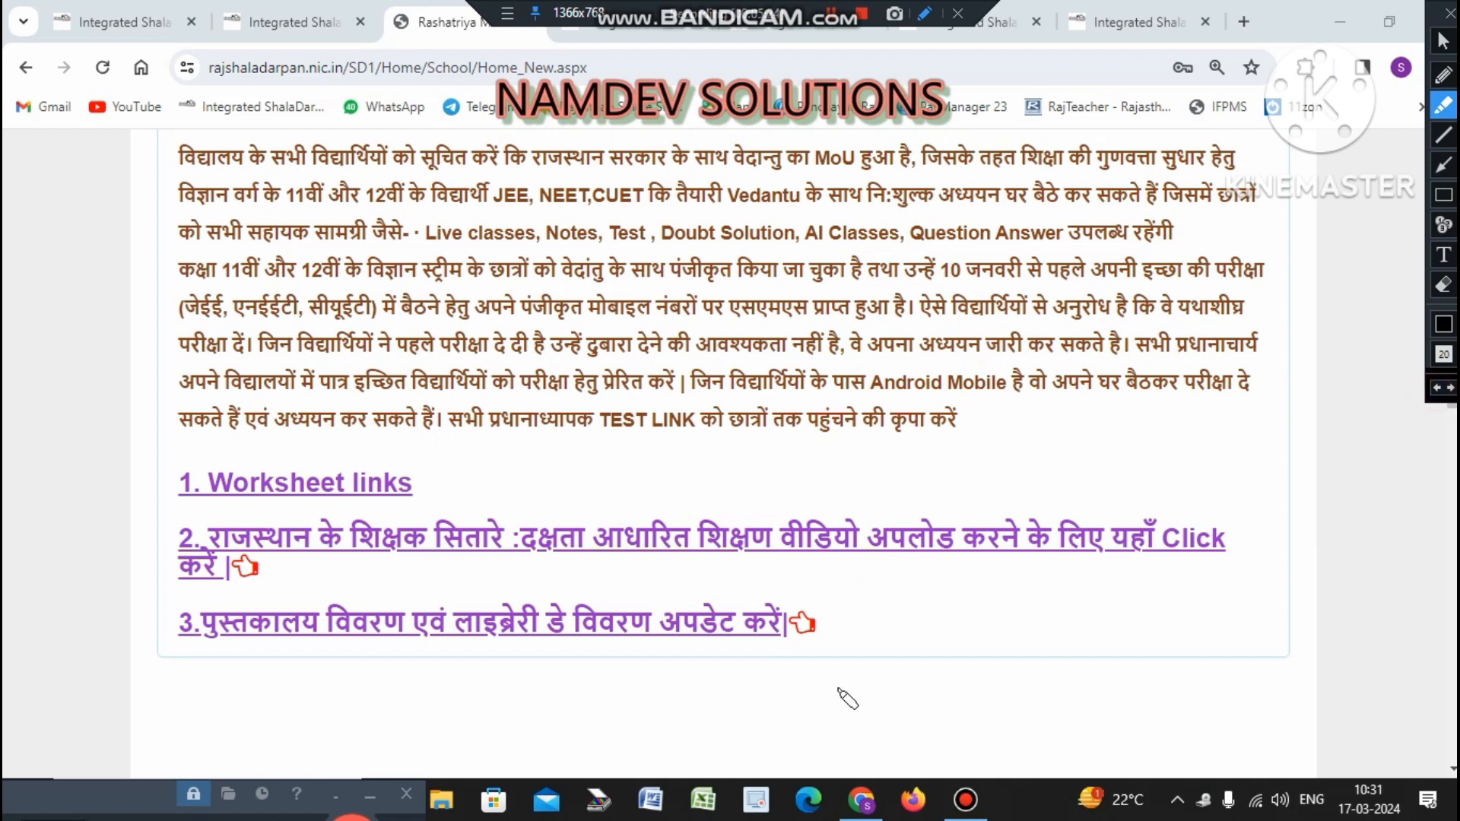